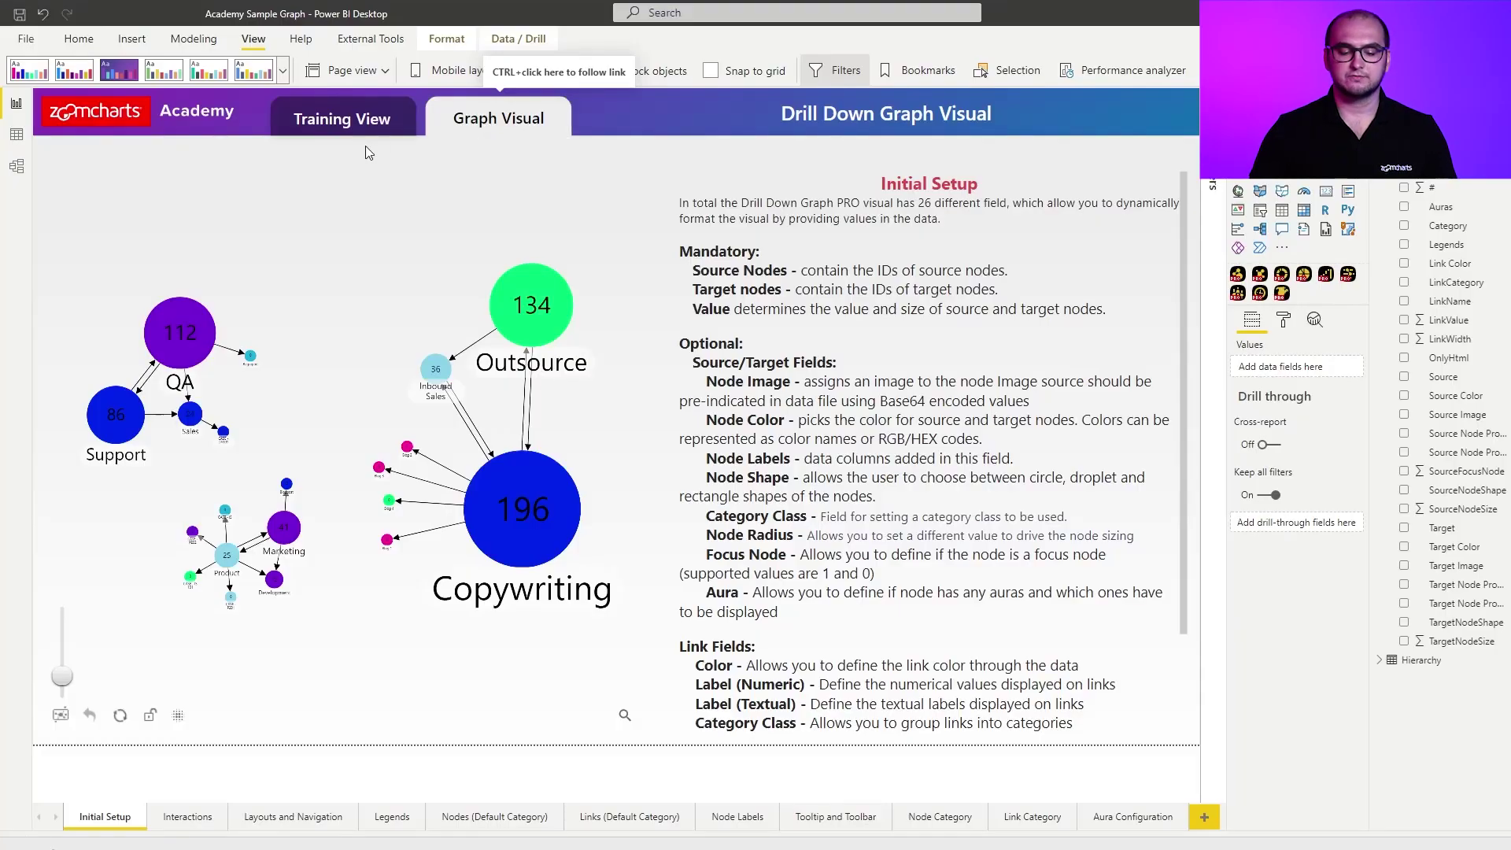
- Go to the Training View report page with its empty canvas
{"action": "left_click", "coordinate": [367, 141], "text": "ctrl"}
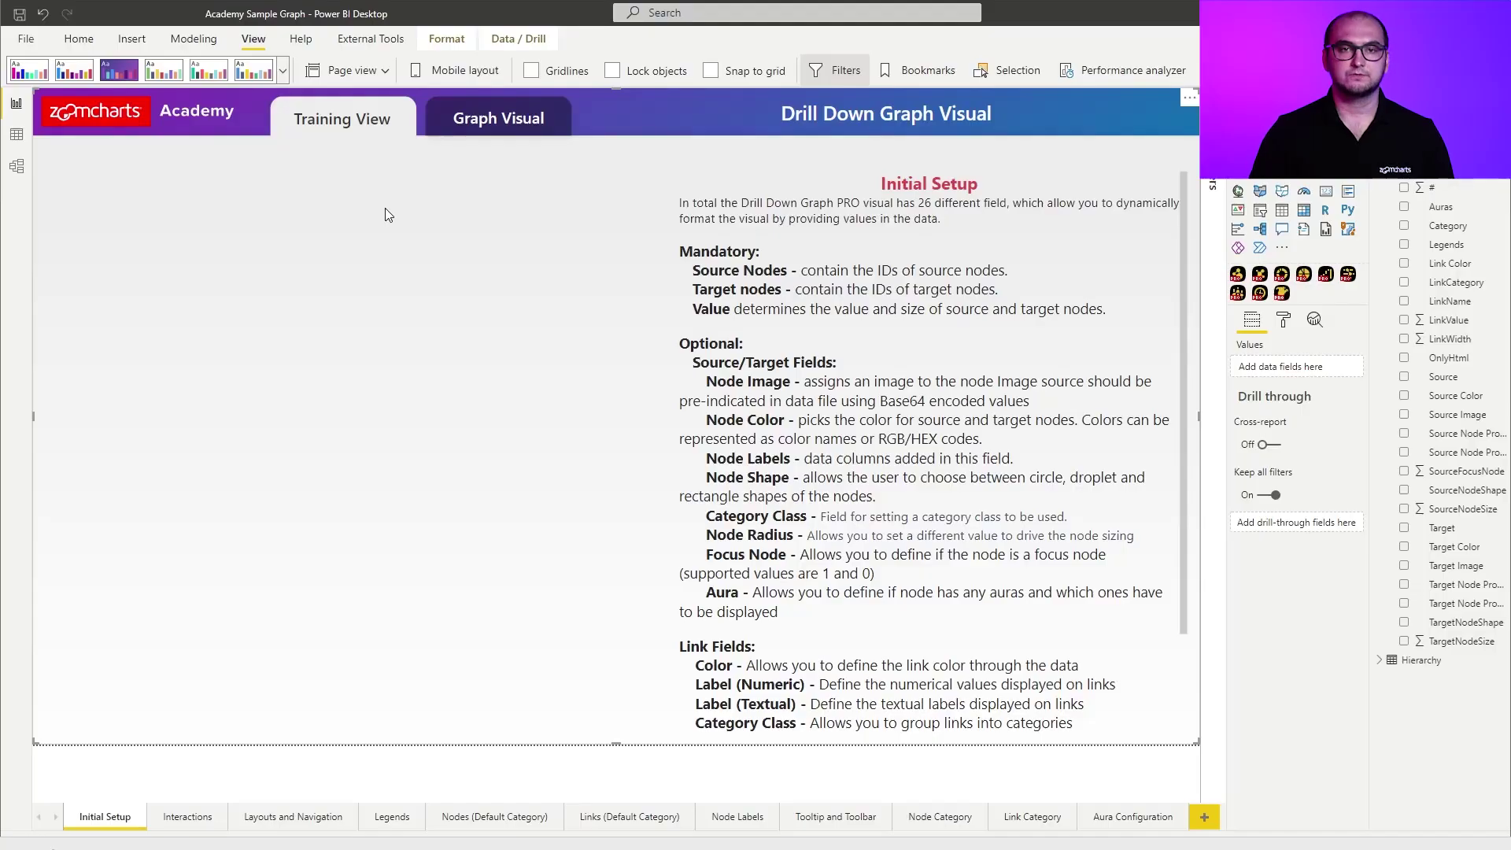
- Add a Drill Down Graph PRO visual and enlarge it on the canvas
{"action": "left_click", "coordinate": [1260, 274]}
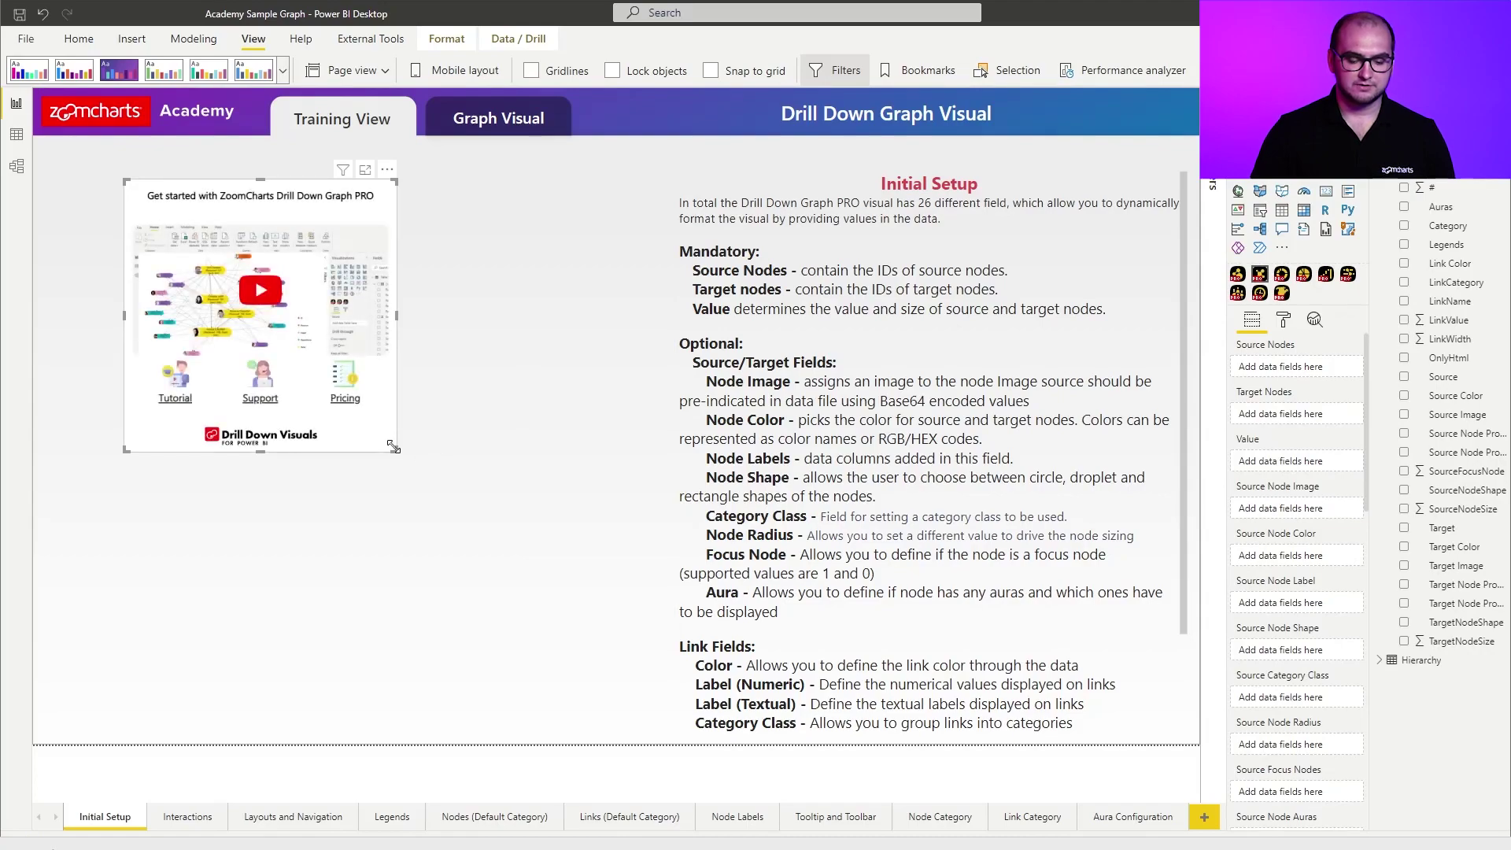
{"action": "left_click_drag", "start_coordinate": [395, 450], "coordinate": [646, 710]}
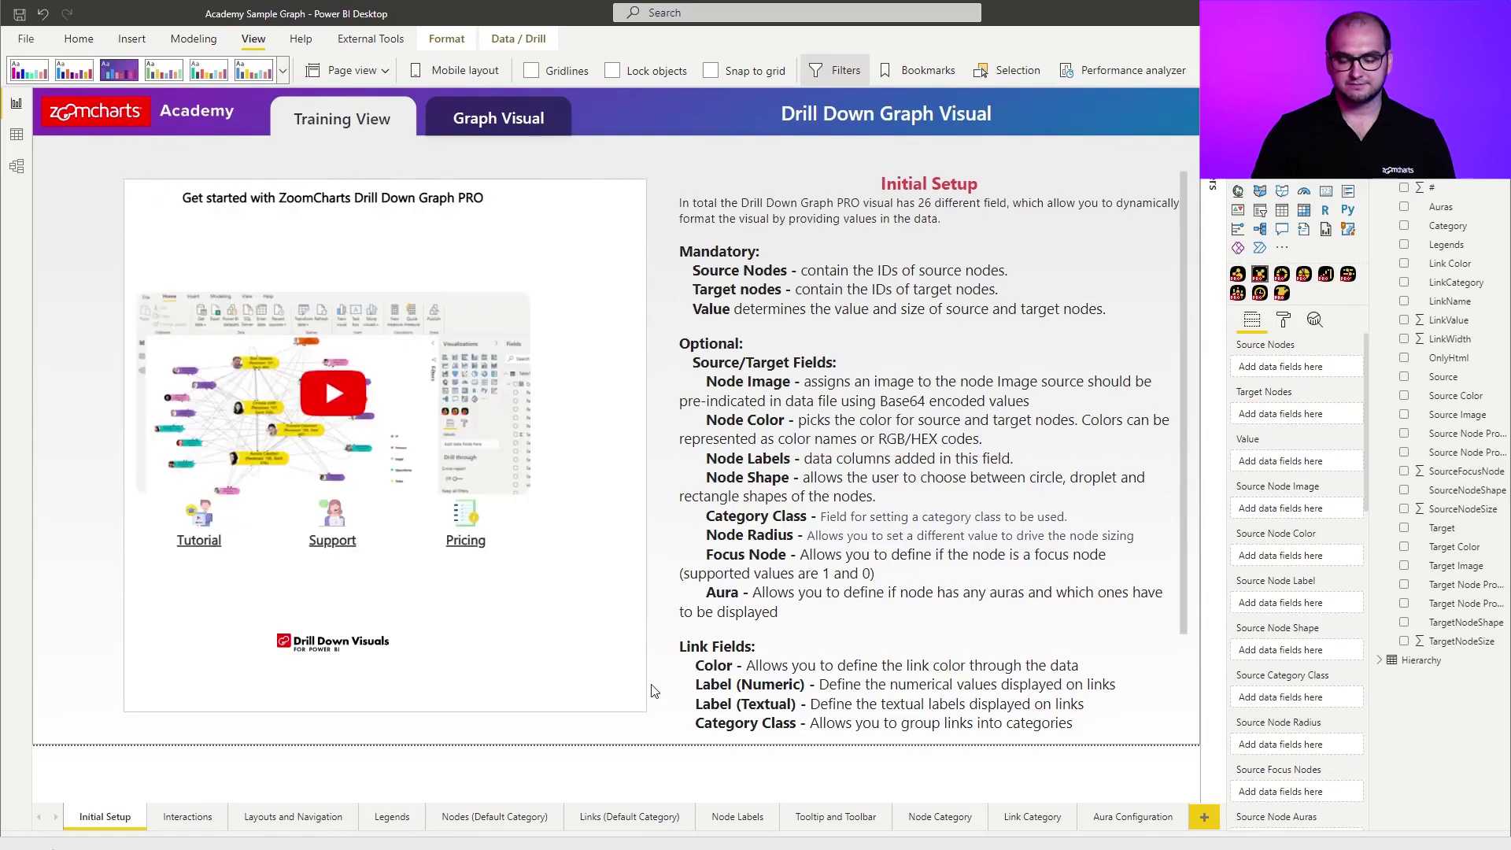
{"action": "left_click", "coordinate": [1284, 321]}
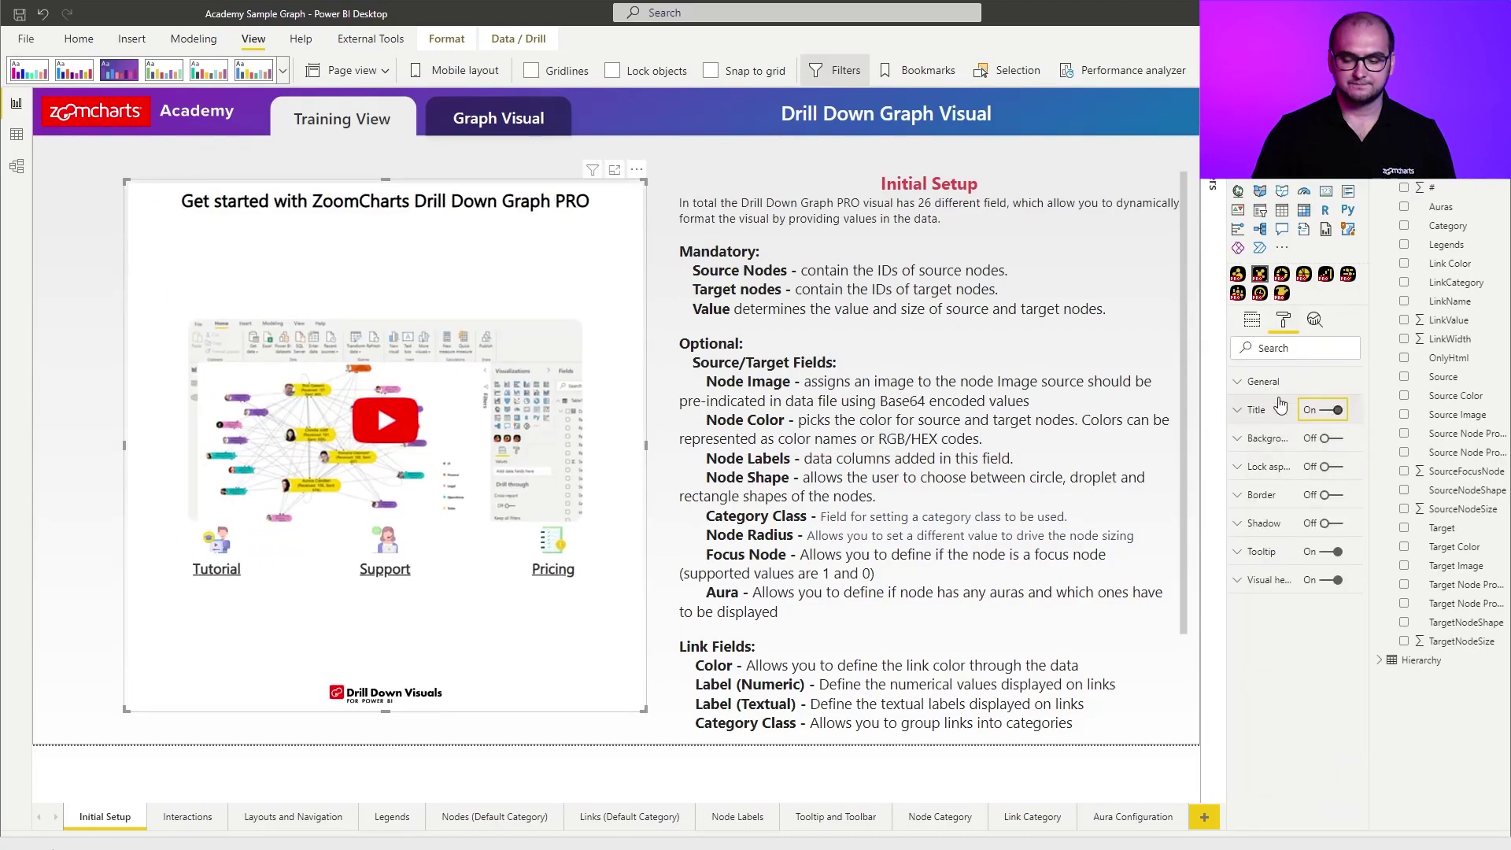
{"action": "left_click", "coordinate": [1250, 322]}
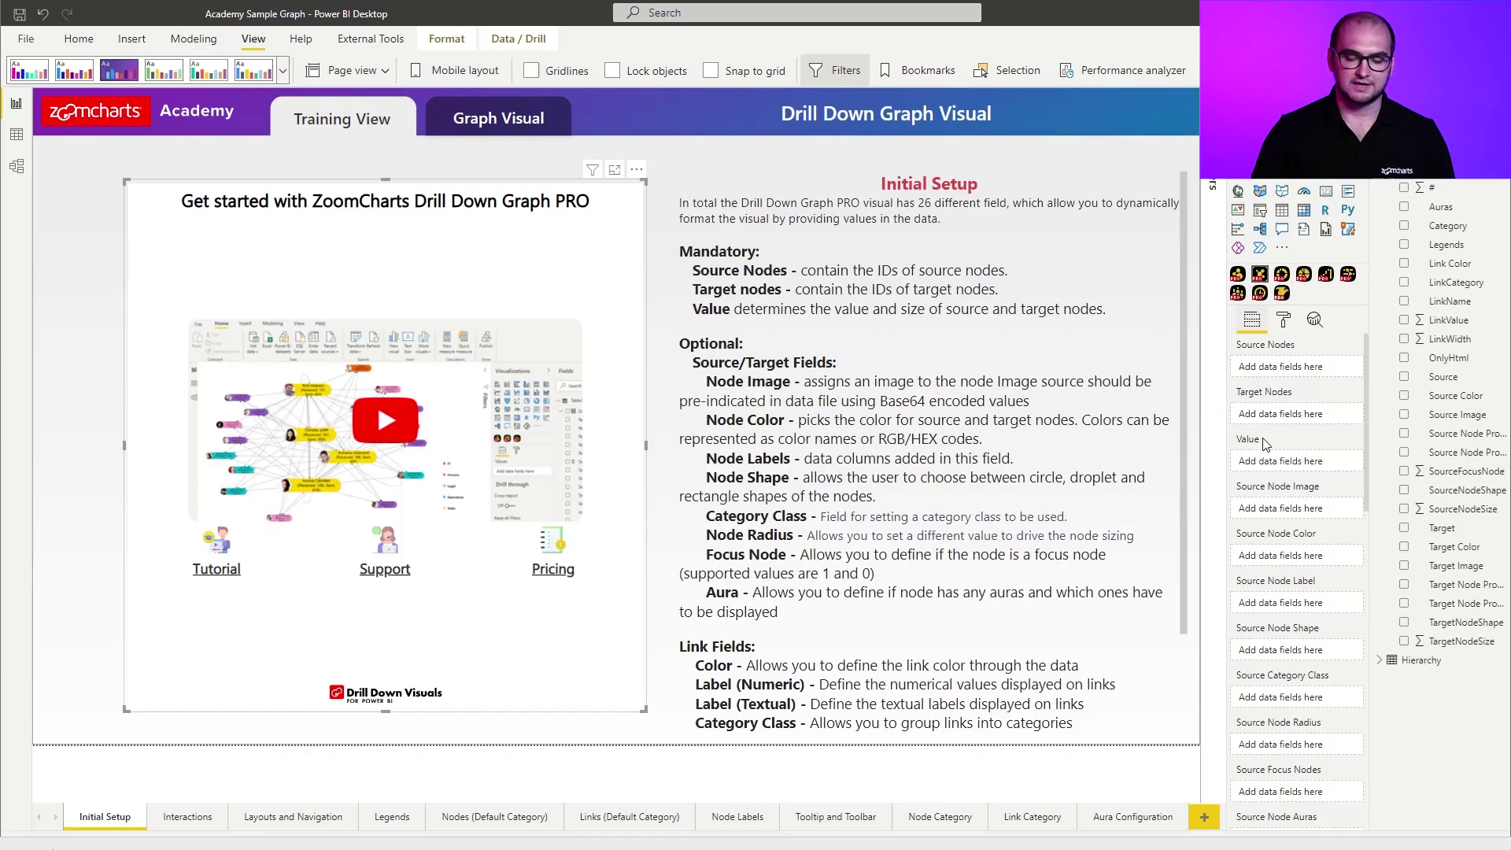
- Assign Source, Target and # to the Source Nodes, Target Nodes and Value wells
{"action": "left_click", "coordinate": [1404, 378]}
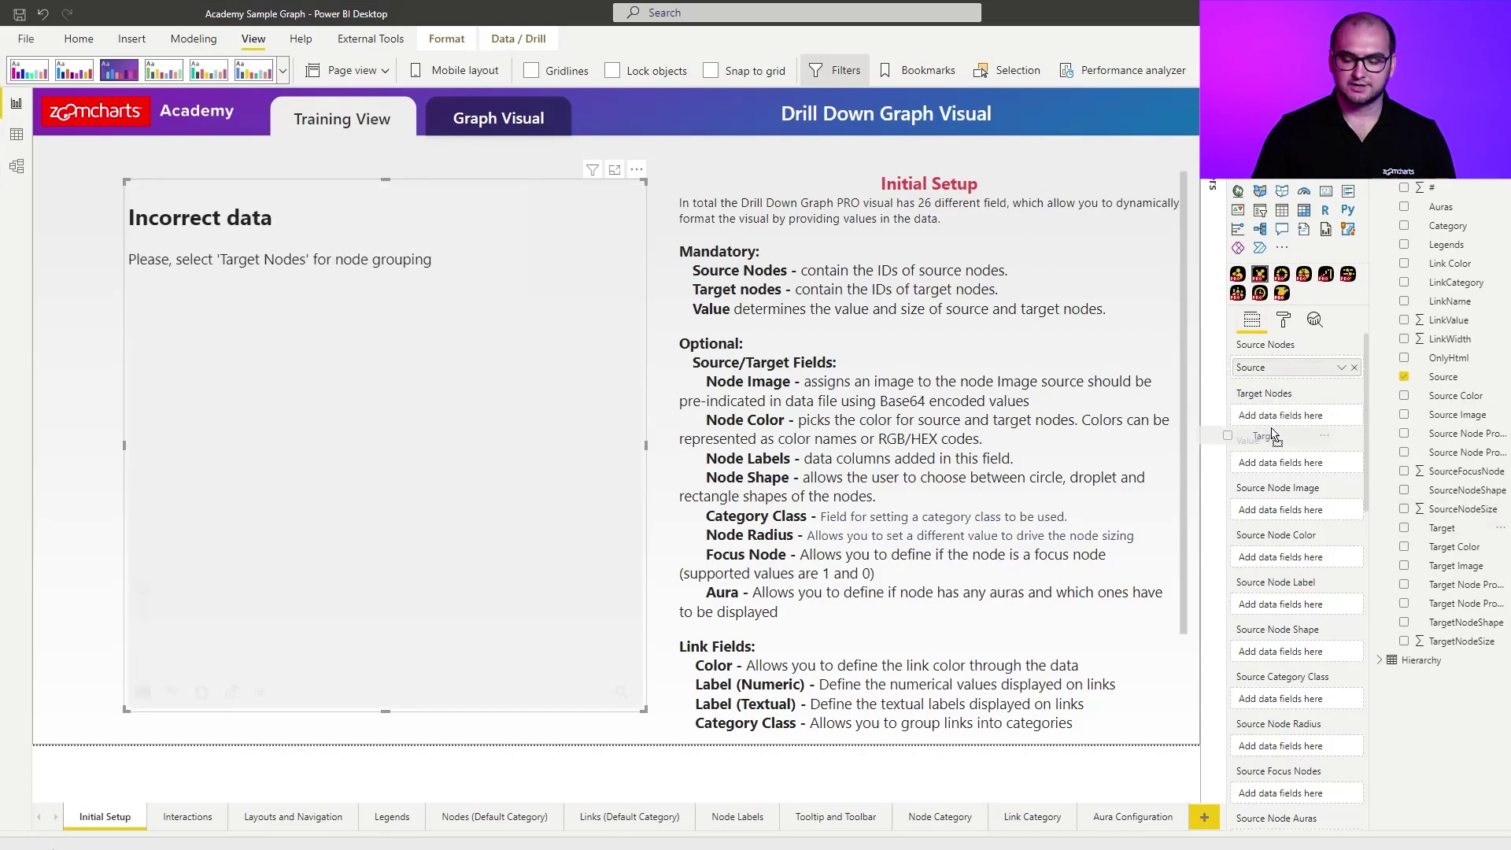
{"action": "left_click_drag", "start_coordinate": [1275, 435], "coordinate": [1275, 431]}
{"action": "left_click_drag", "start_coordinate": [1433, 193], "coordinate": [1287, 471]}
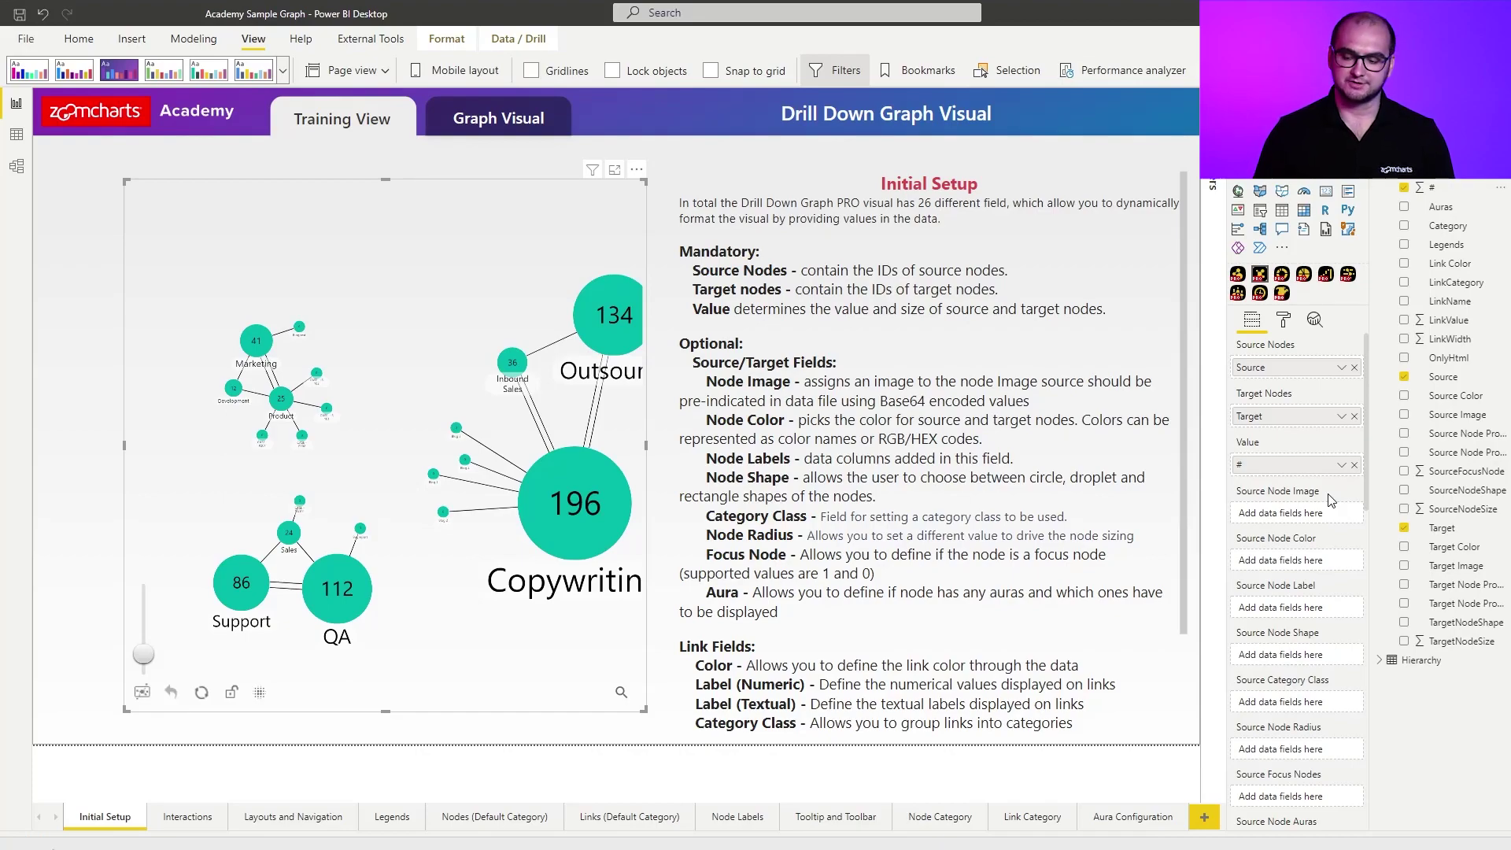
- Put the Source Image field into the Source Node Image well to show node icons
{"action": "left_click_drag", "start_coordinate": [1441, 414], "coordinate": [1276, 515]}
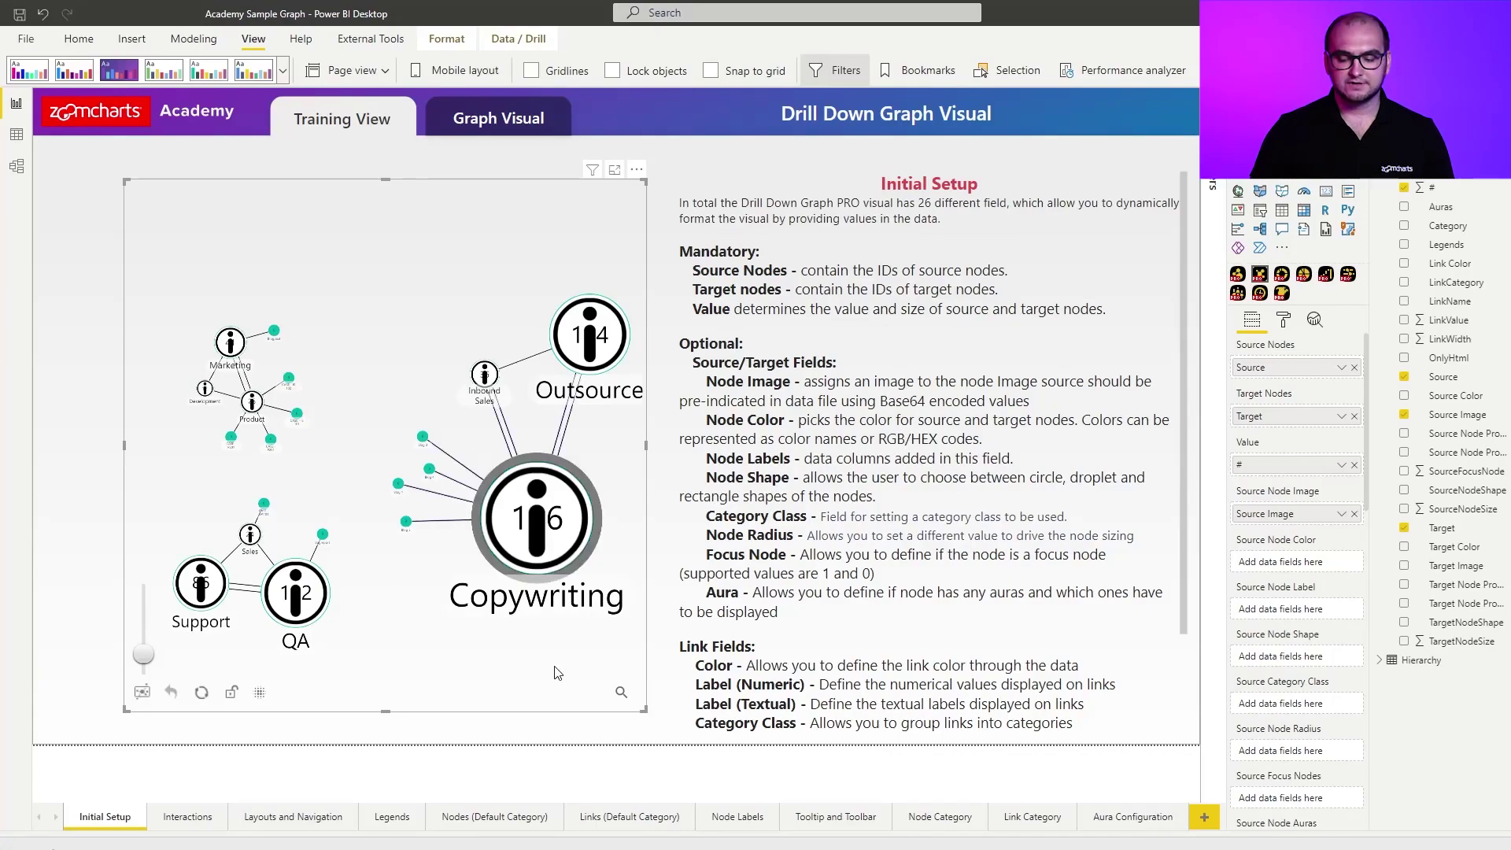
- Replace Source Image with Source Color for node colours and reset the graph view
{"action": "left_click", "coordinate": [1355, 514]}
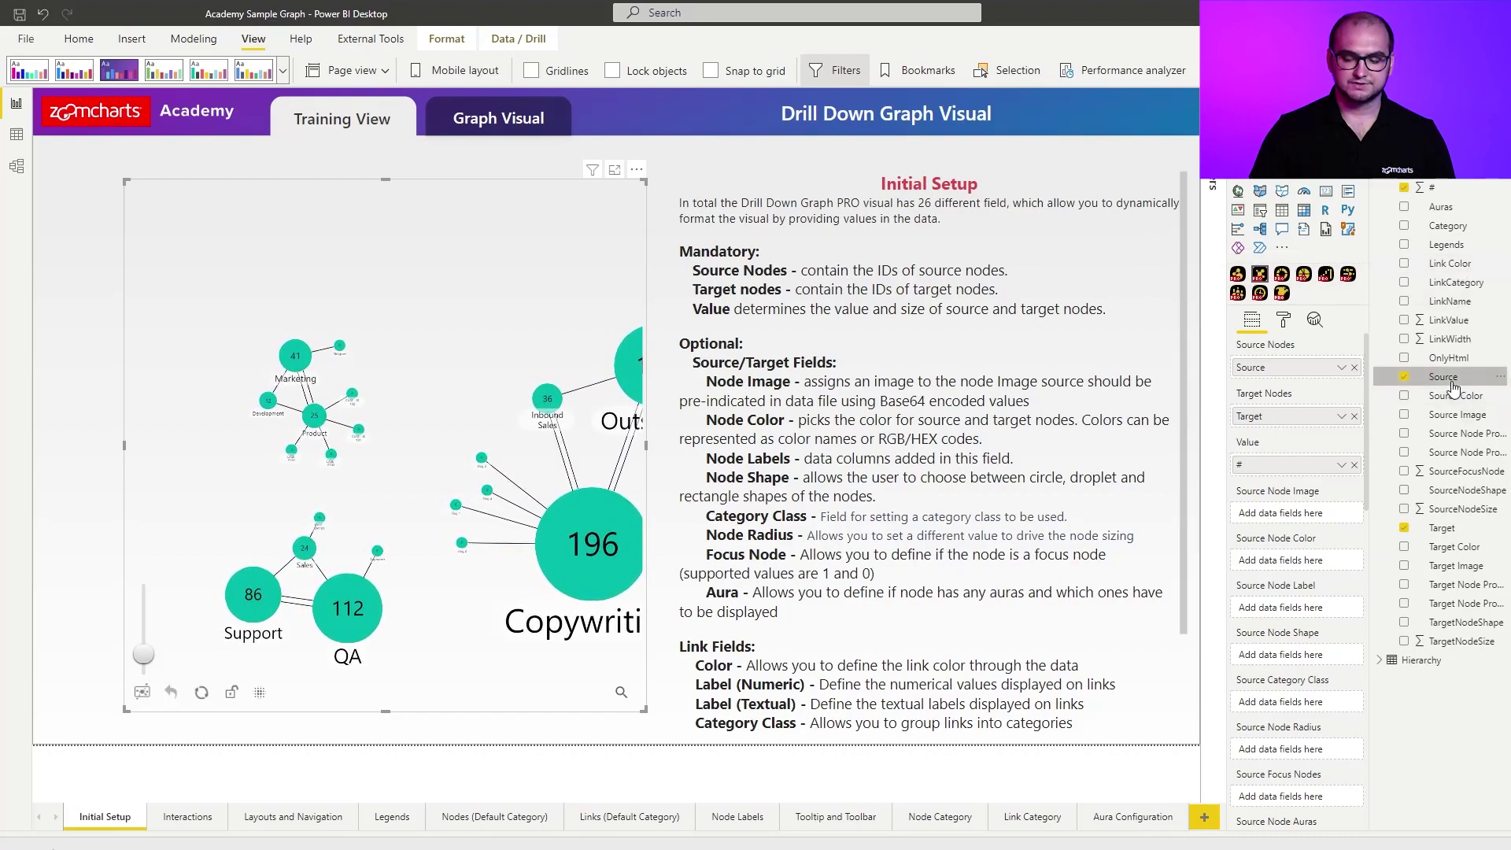
{"action": "left_click_drag", "start_coordinate": [1452, 384], "coordinate": [1287, 560]}
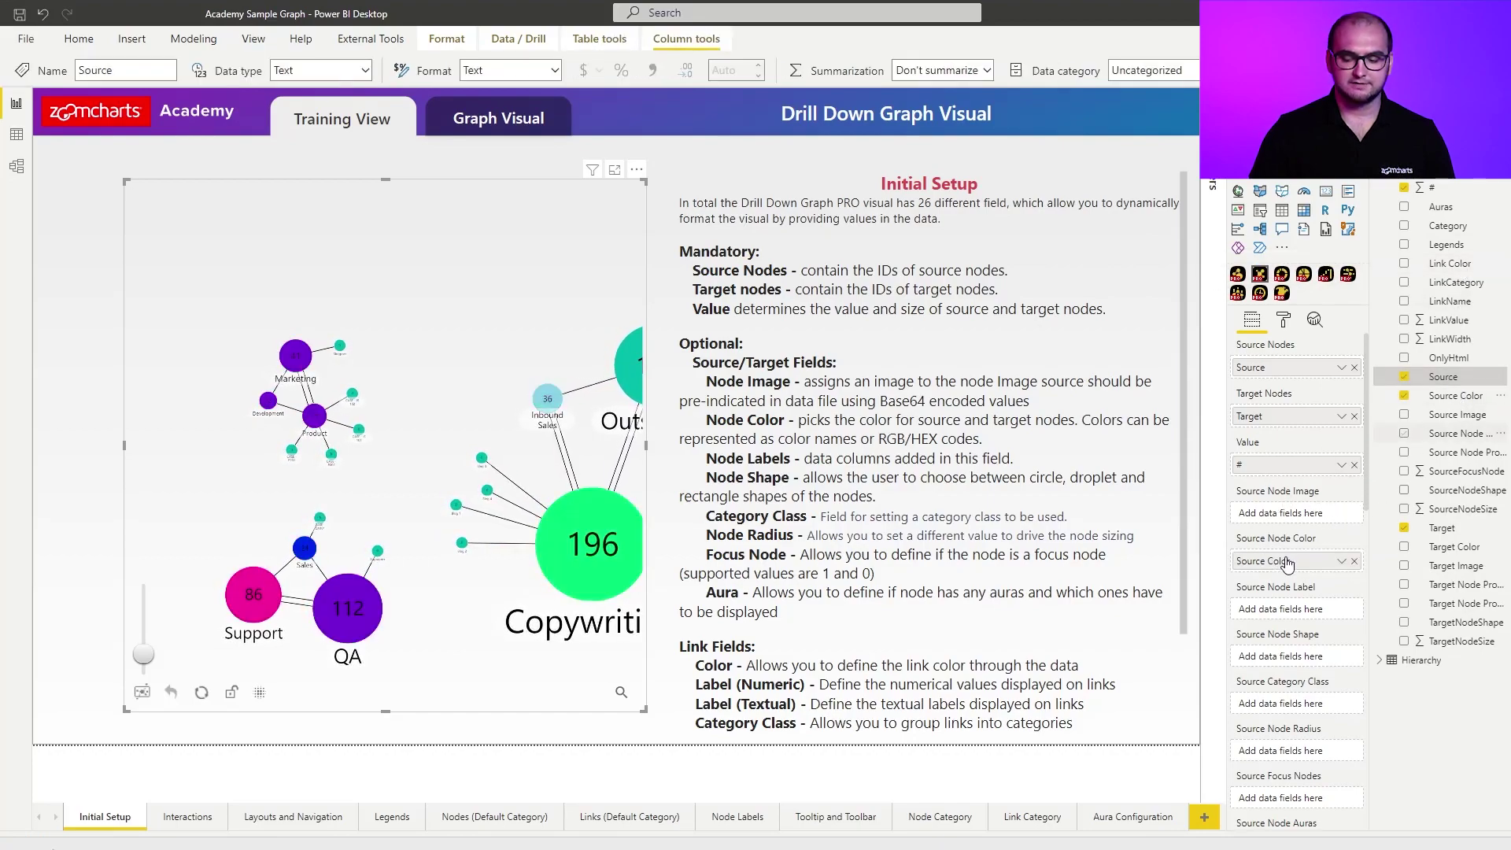
{"action": "left_click", "coordinate": [202, 693]}
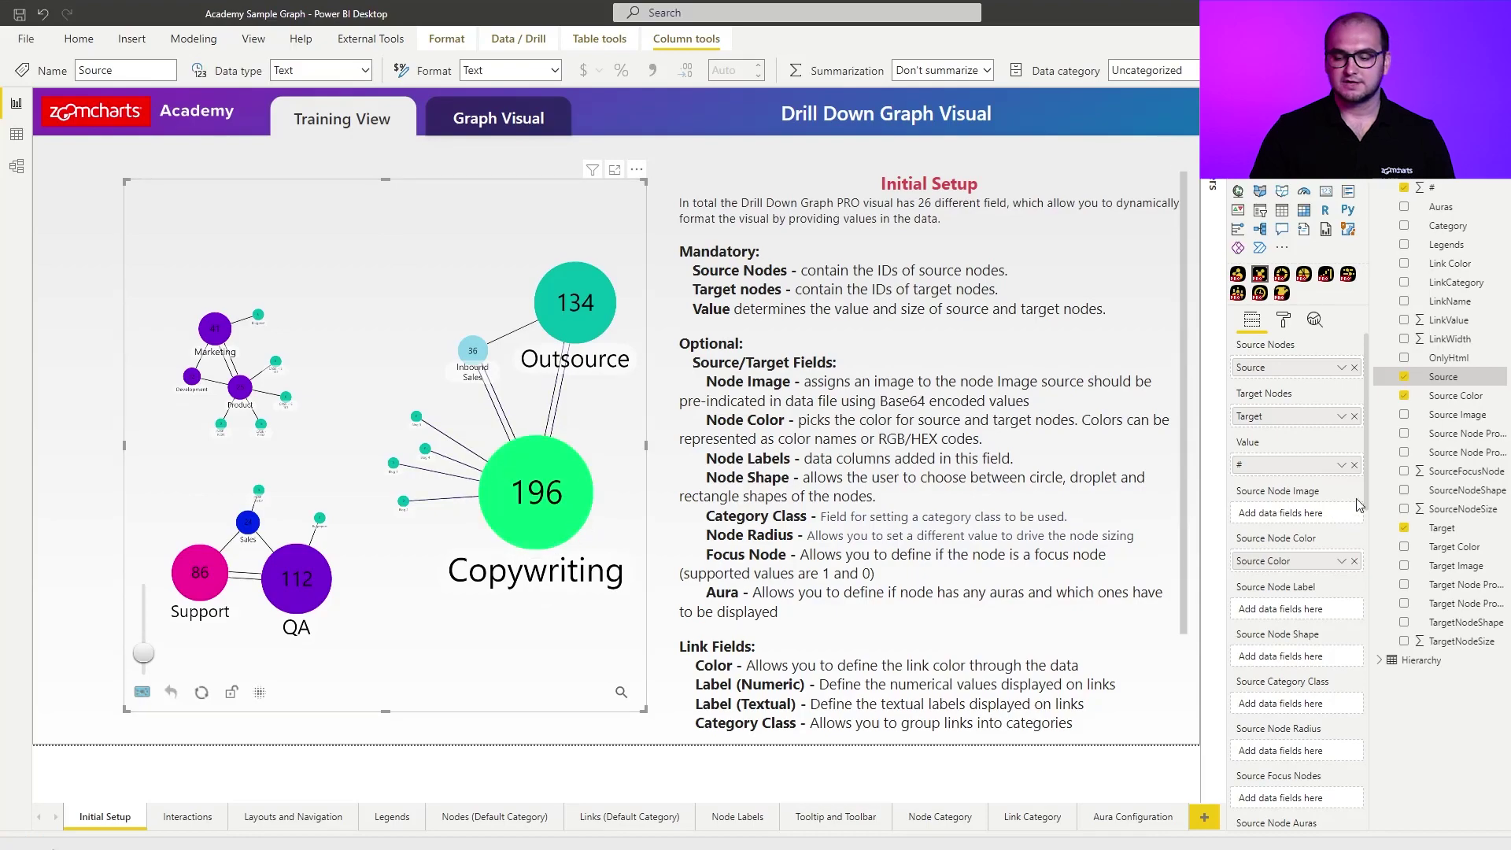
- Add Source Node Property1 and Property2 to the Source Node Label well
{"action": "left_click_drag", "start_coordinate": [1456, 445], "coordinate": [1307, 611]}
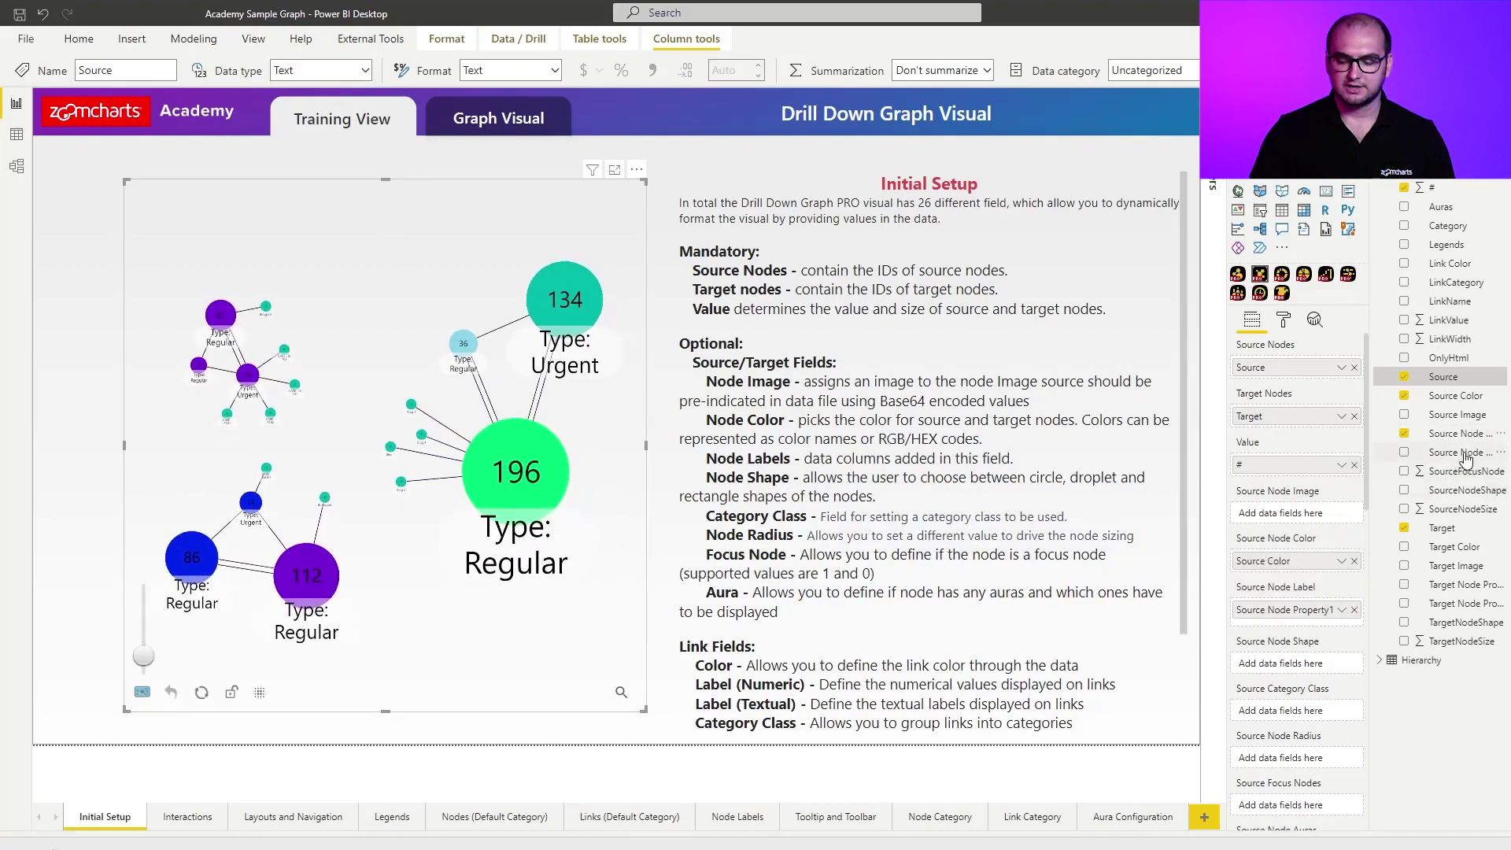
{"action": "left_click_drag", "start_coordinate": [1457, 451], "coordinate": [1306, 631]}
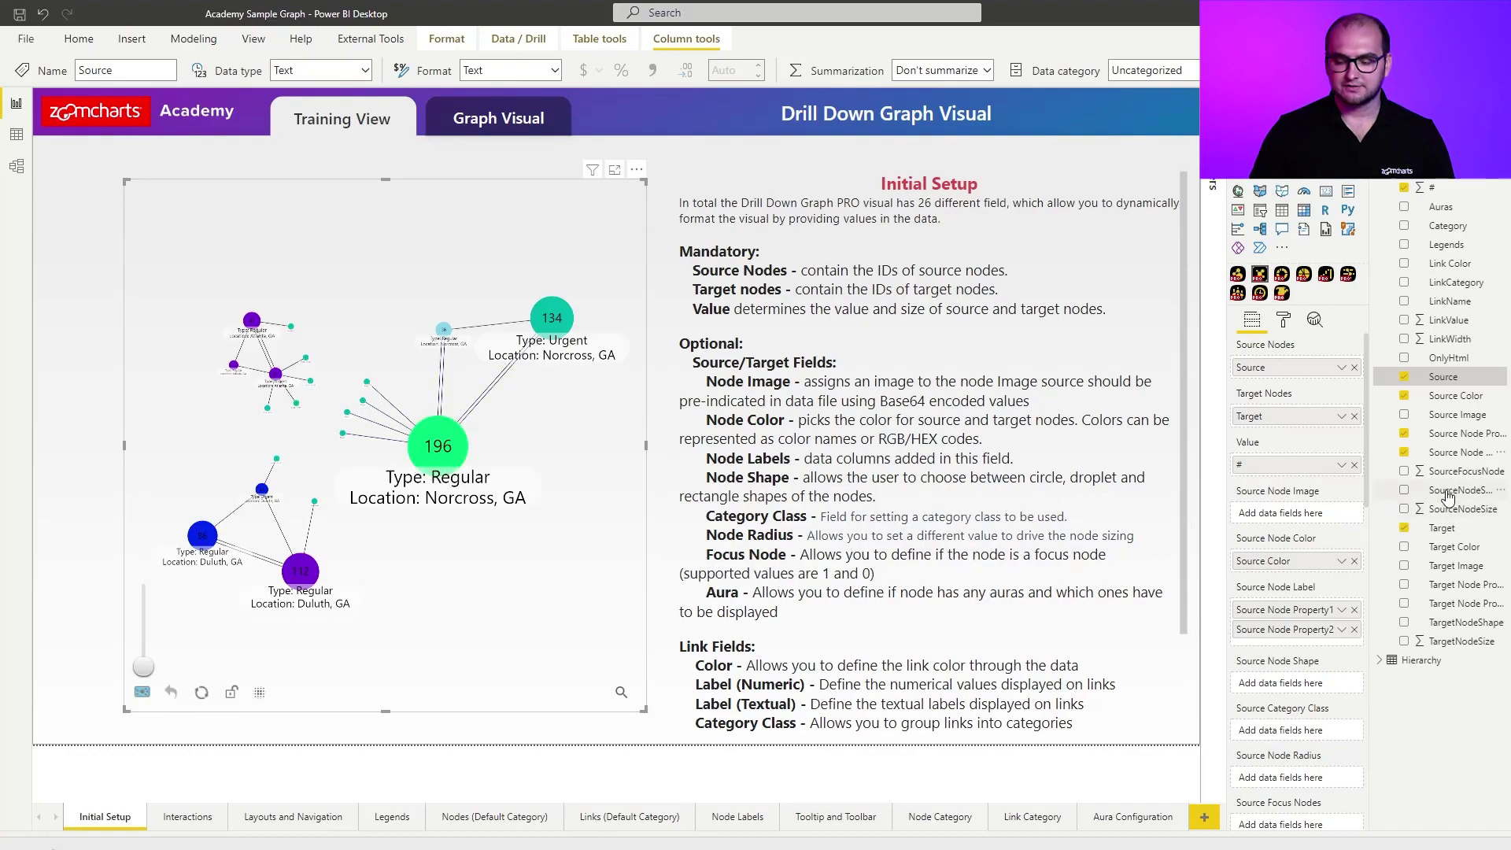
- Feed SourceNodeShape into Source Node Shape, keeping Circle as the default category shape
{"action": "left_click_drag", "start_coordinate": [1446, 494], "coordinate": [1306, 690]}
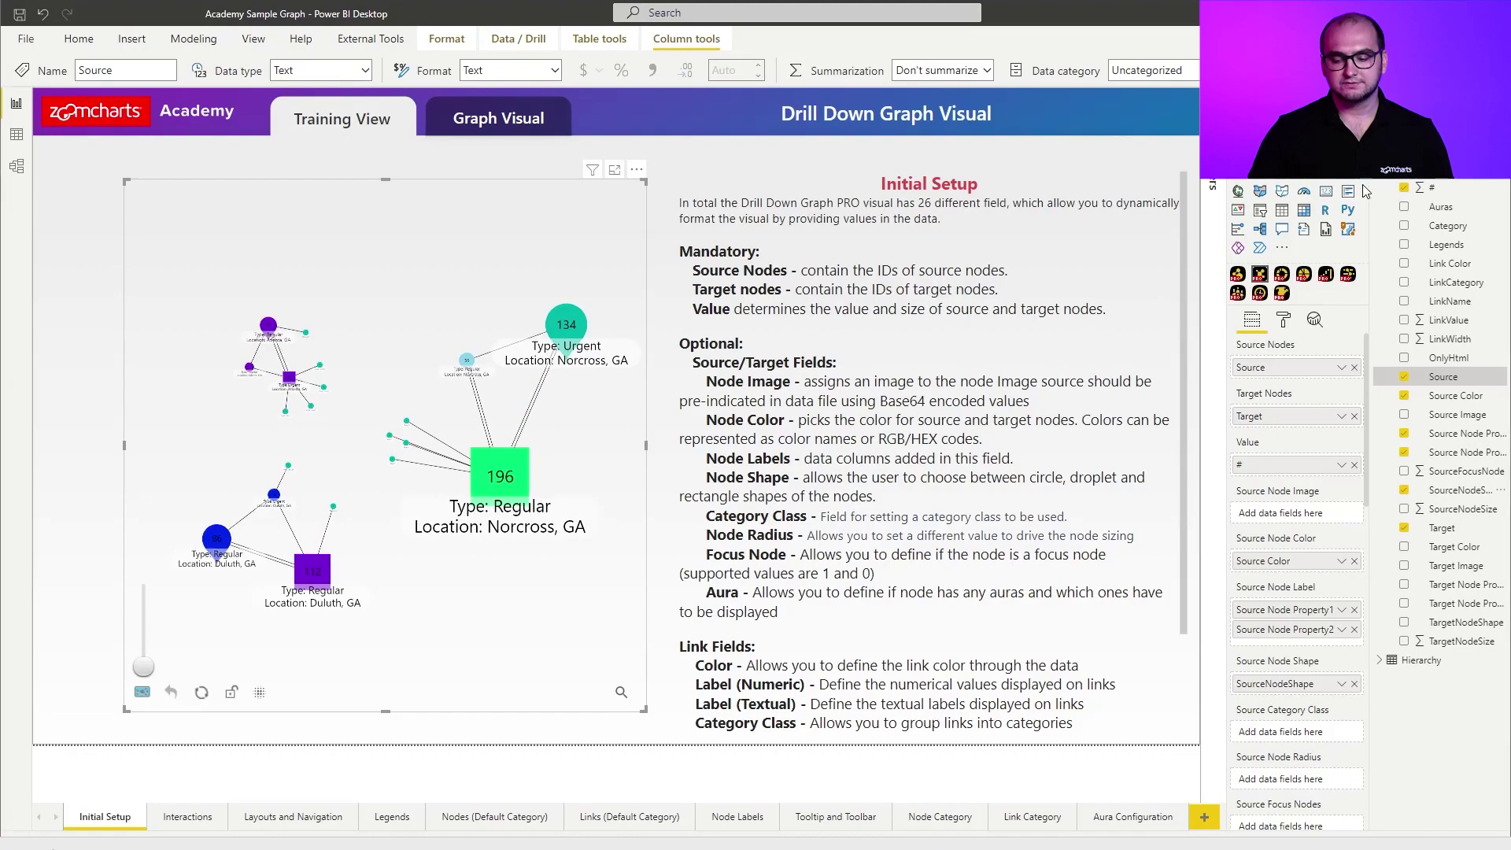
{"action": "left_click", "coordinate": [1283, 319]}
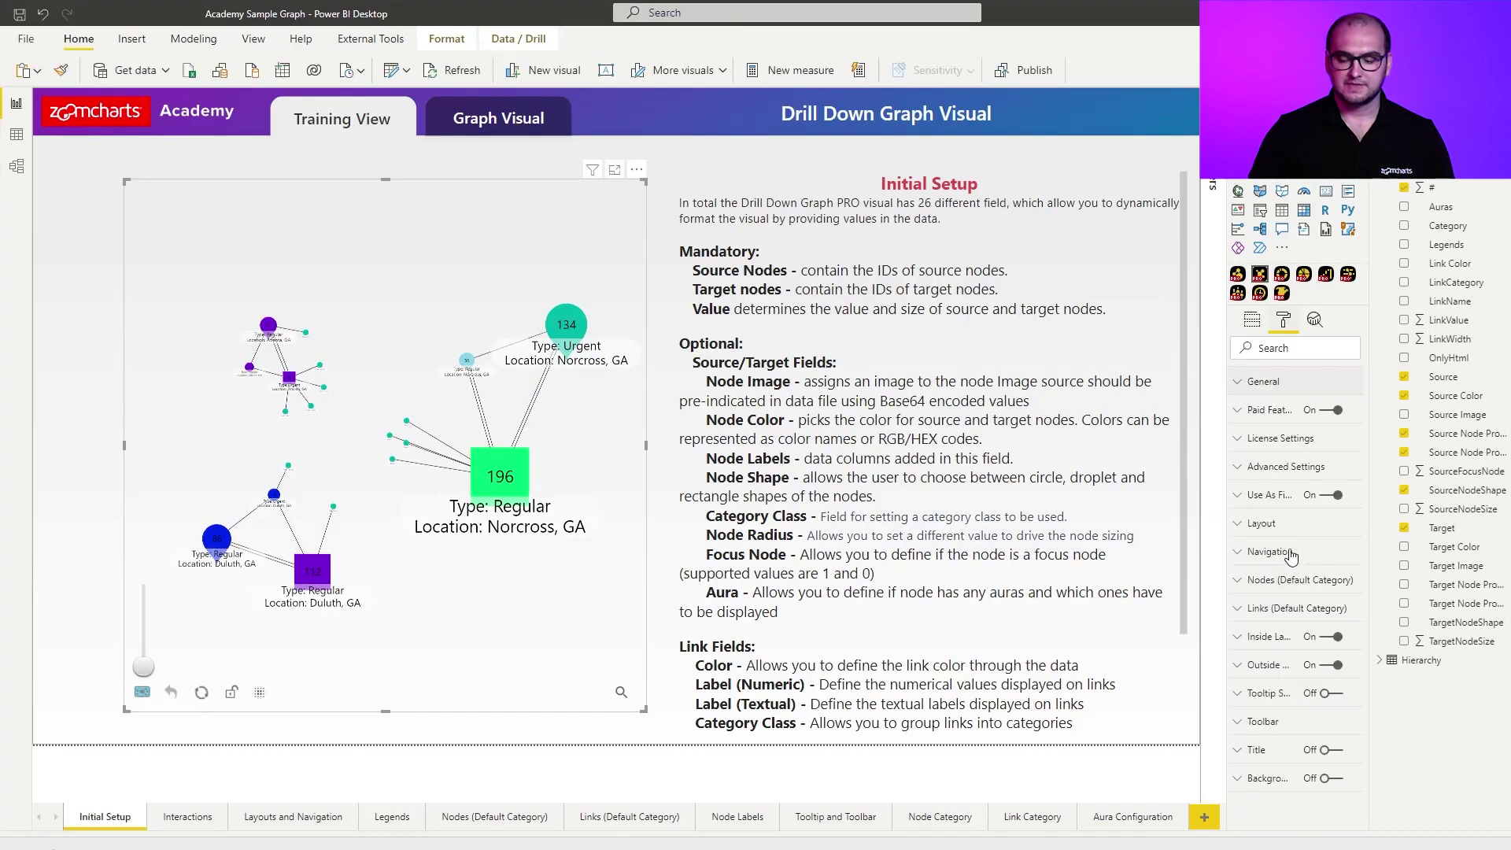
{"action": "left_click", "coordinate": [1302, 580]}
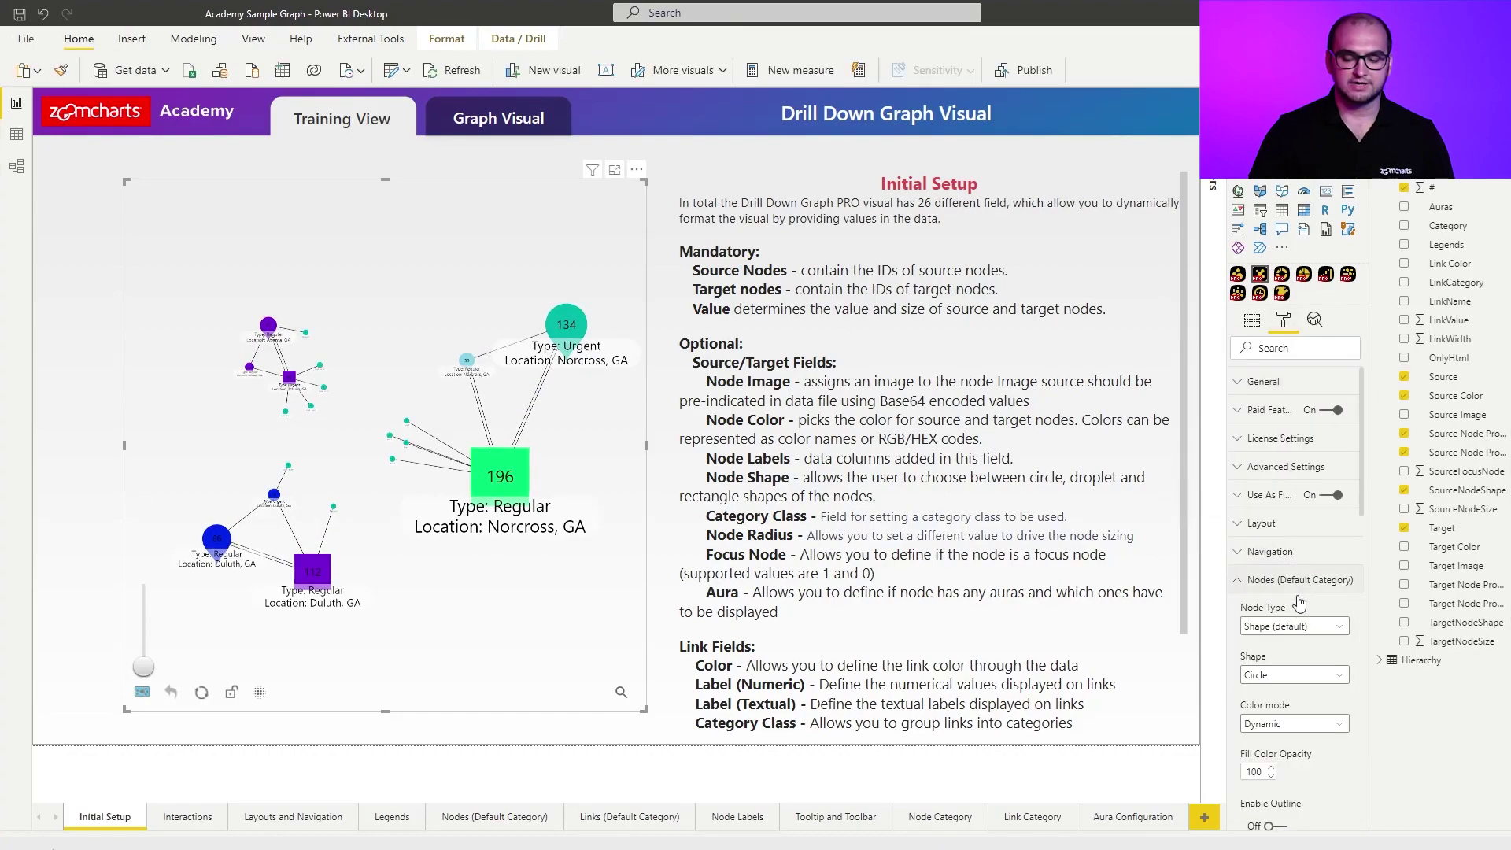
{"action": "left_click", "coordinate": [1296, 677]}
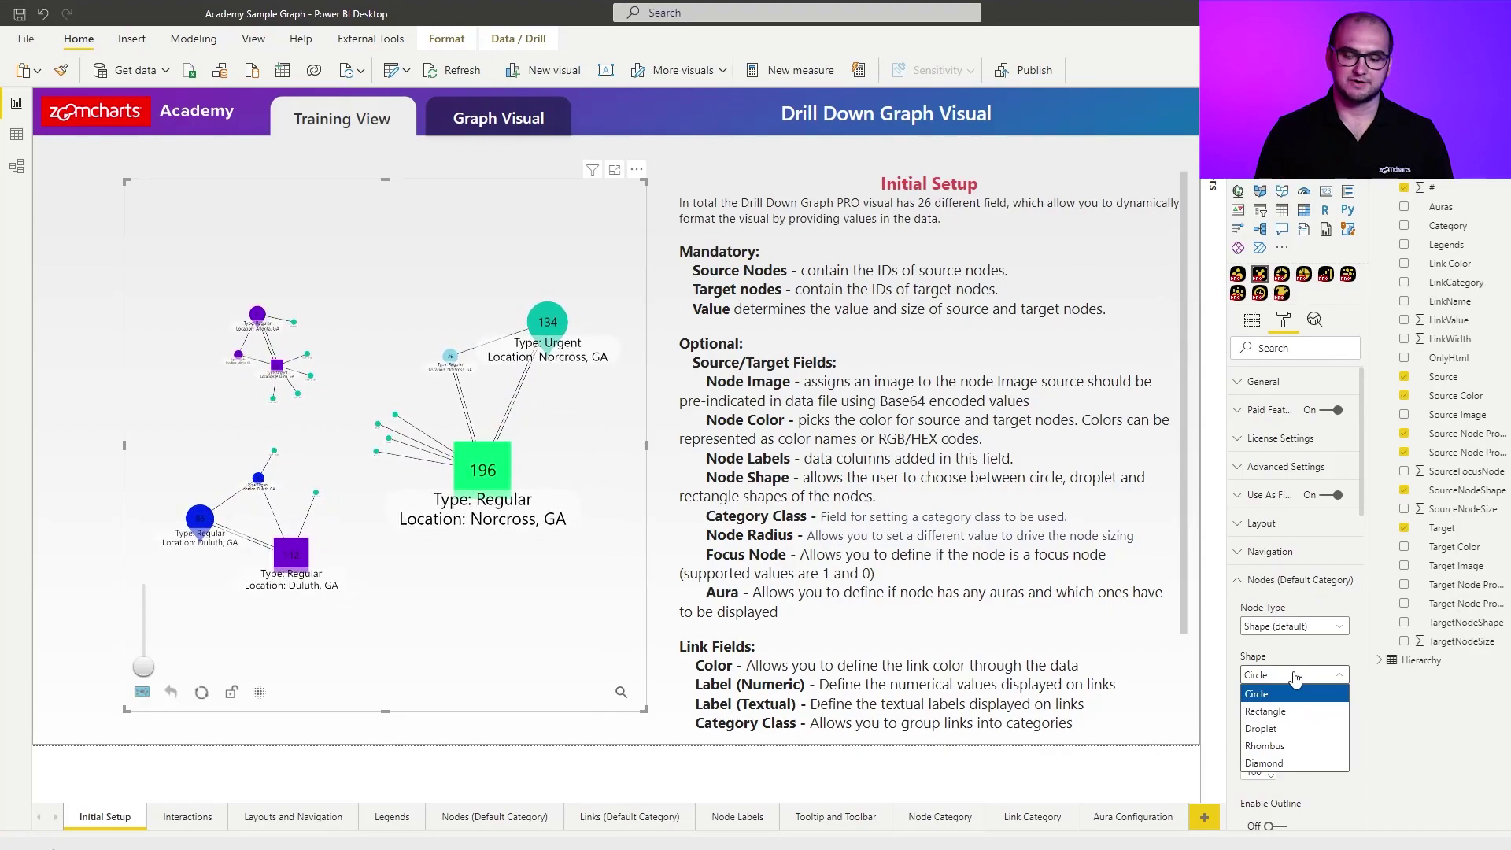
{"action": "left_click", "coordinate": [1295, 677]}
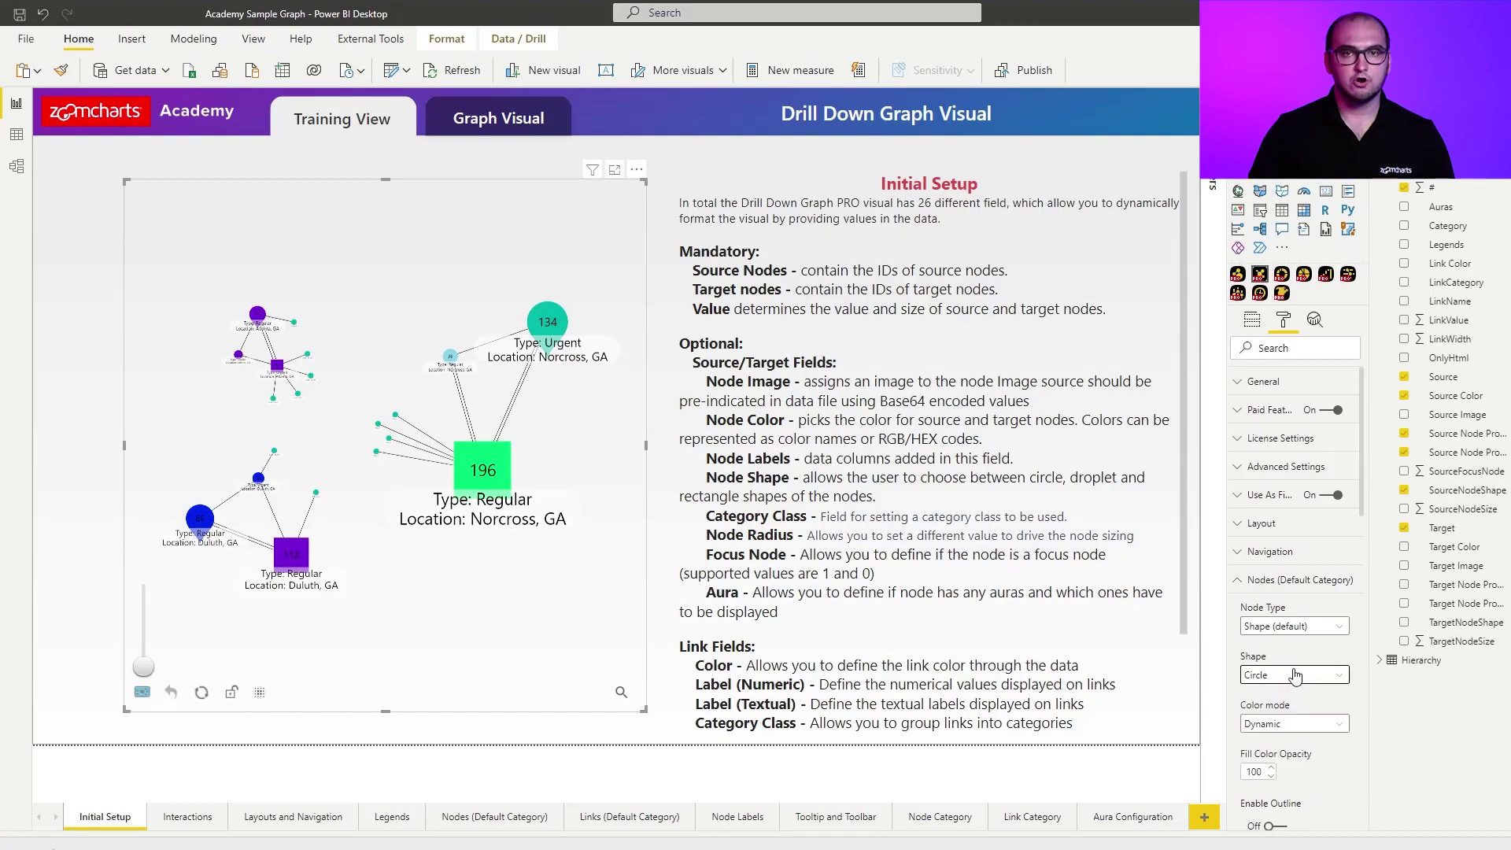
{"action": "left_click", "coordinate": [1252, 320]}
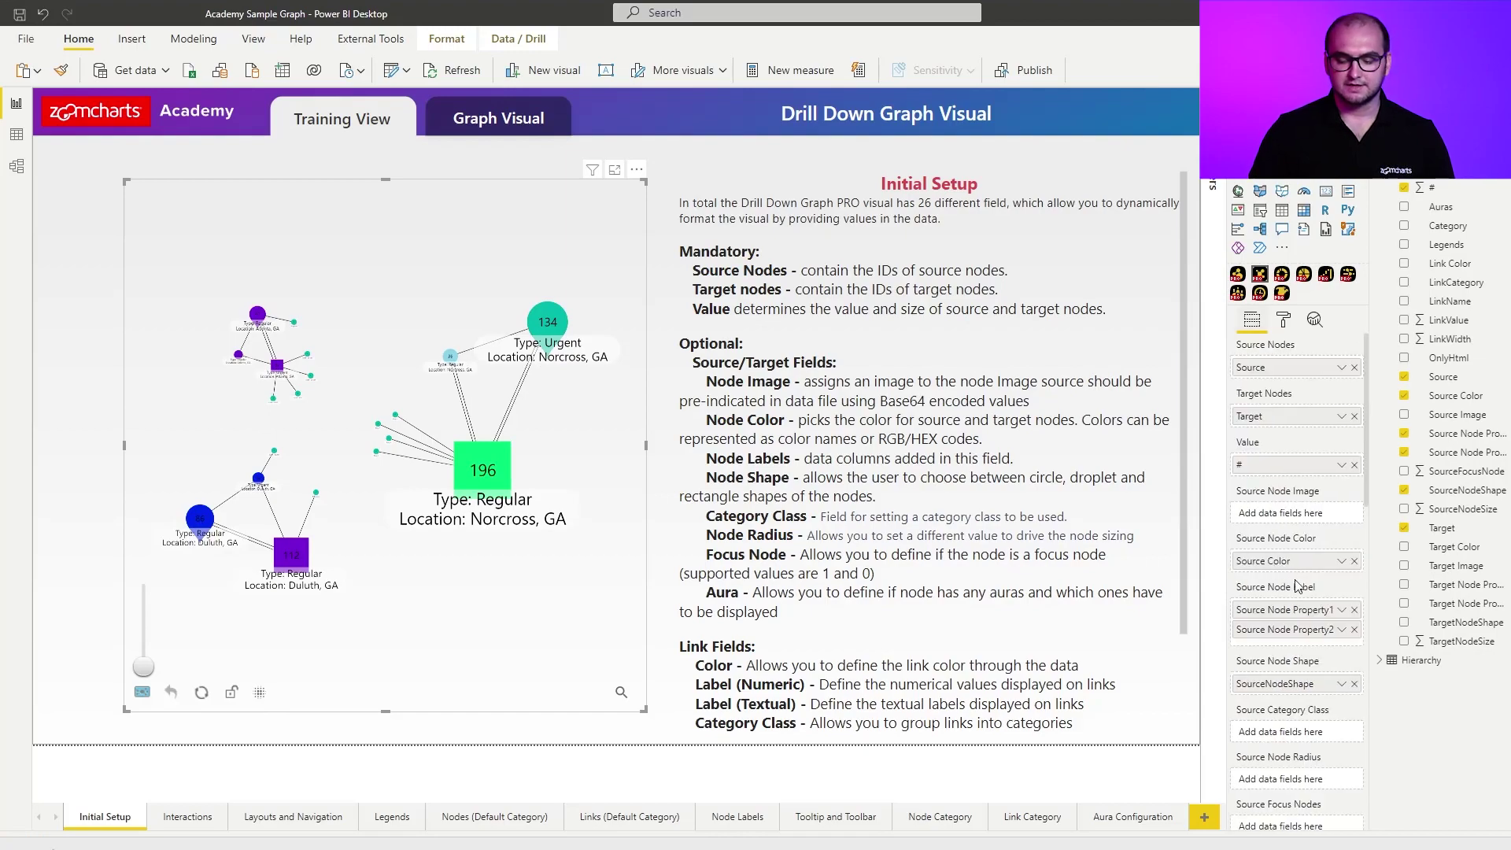
{"action": "scroll", "coordinate": [1296, 598], "scroll_direction": "down", "scroll_amount": 2}
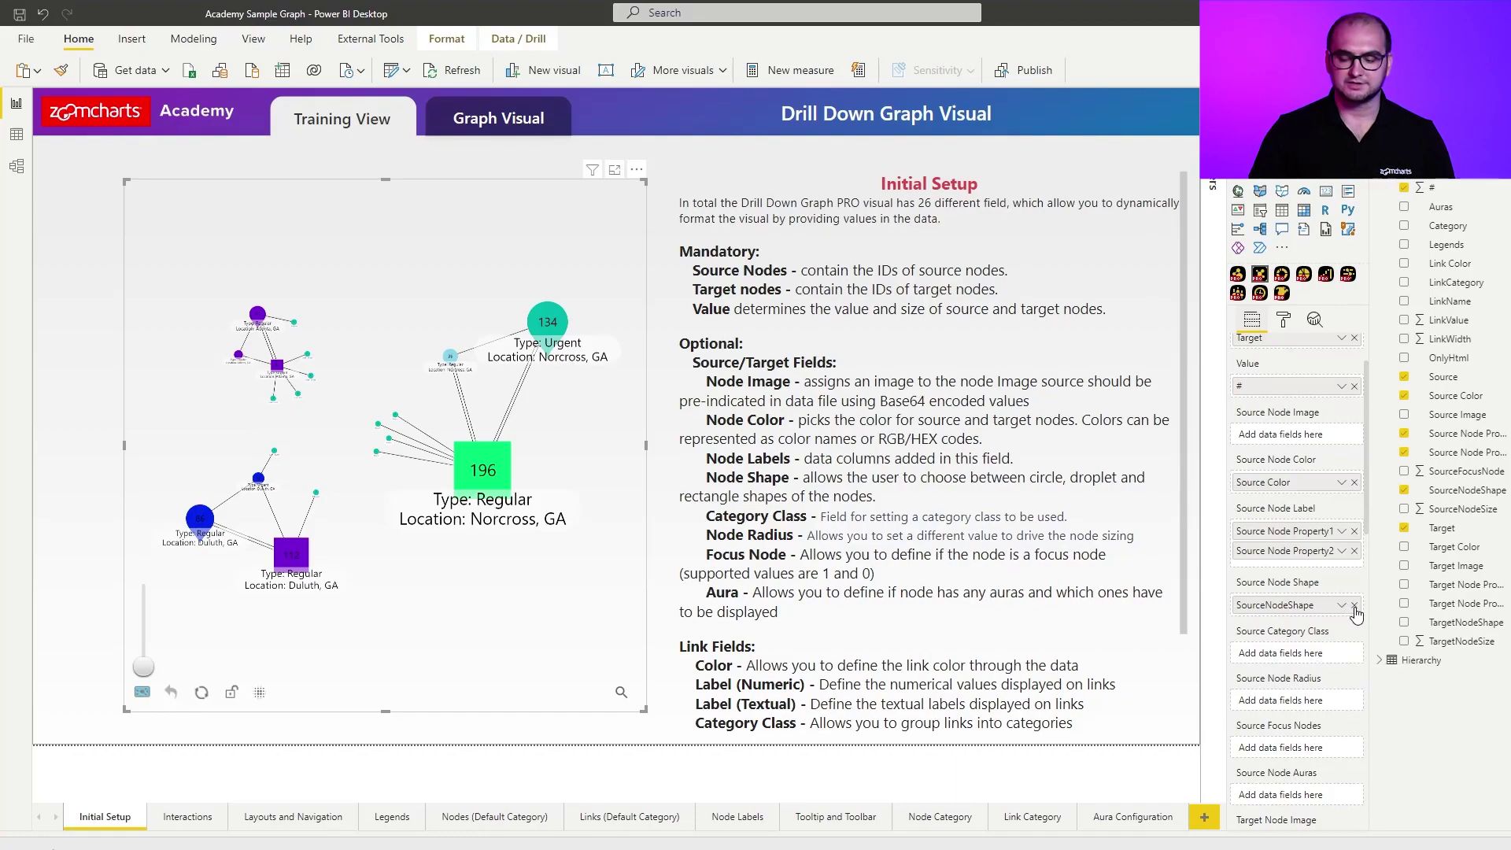
- Remove the node shape field and Category from Source Category Class, leaving uniform teal nodes
{"action": "left_click", "coordinate": [1353, 481]}
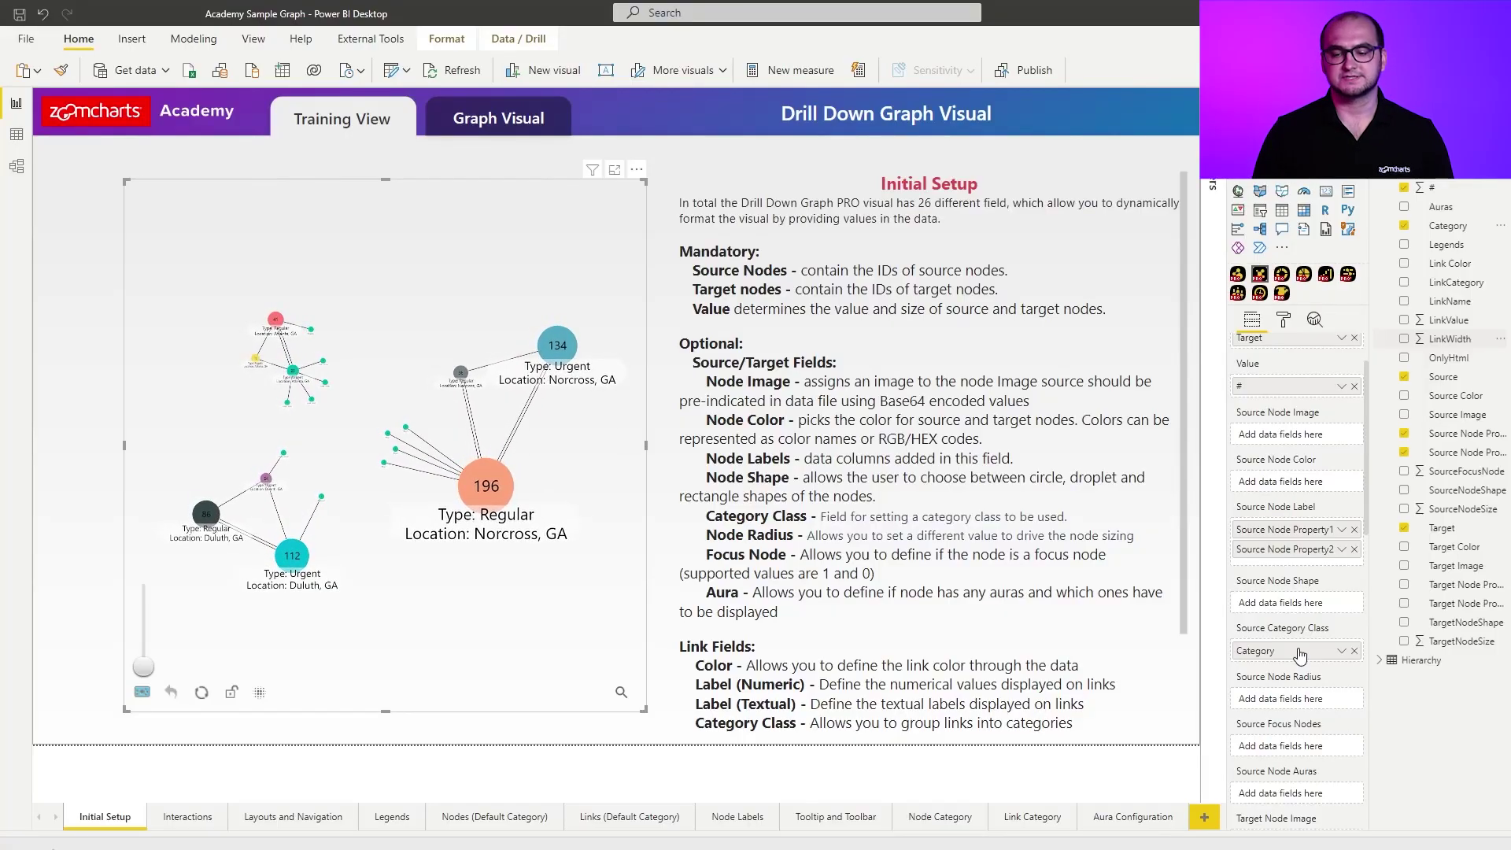
{"action": "left_click", "coordinate": [1282, 324]}
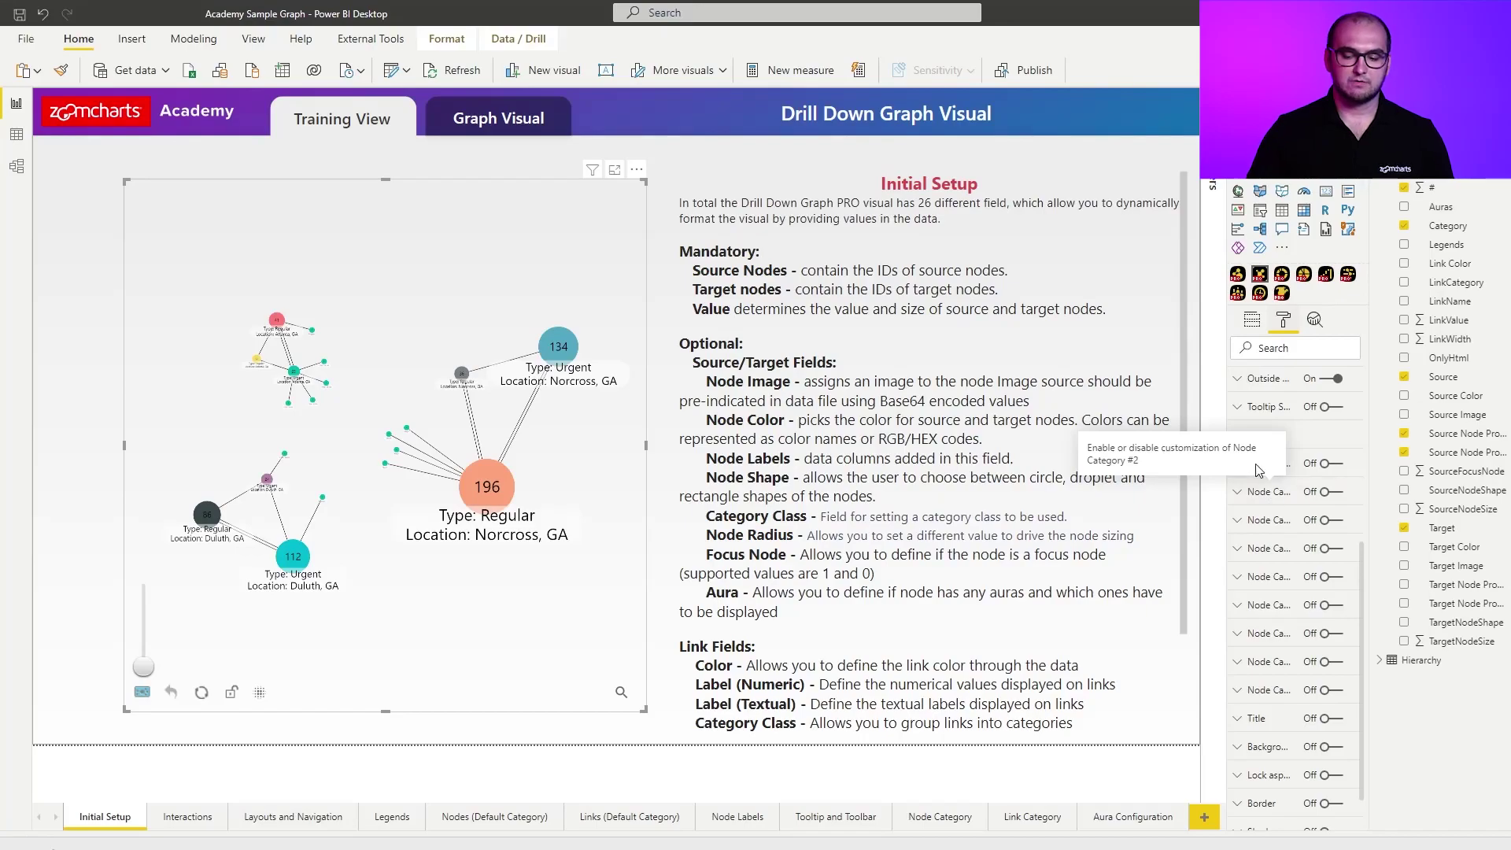
{"action": "left_click", "coordinate": [1251, 320]}
{"action": "scroll", "coordinate": [1293, 483], "scroll_direction": "down", "scroll_amount": 3}
{"action": "scroll", "coordinate": [1327, 589], "scroll_direction": "down", "scroll_amount": 2}
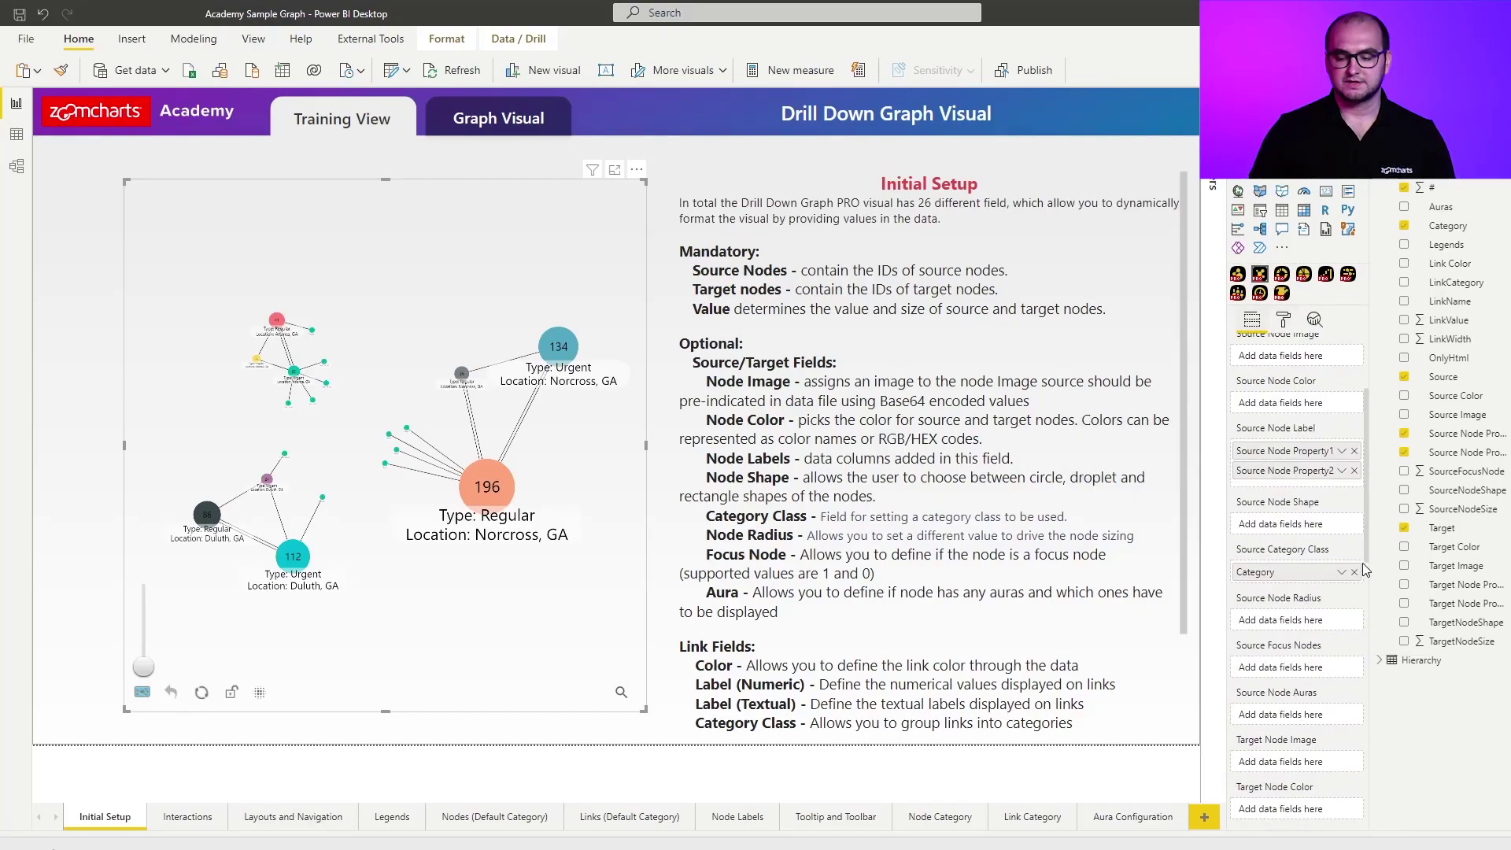
{"action": "left_click", "coordinate": [1354, 573]}
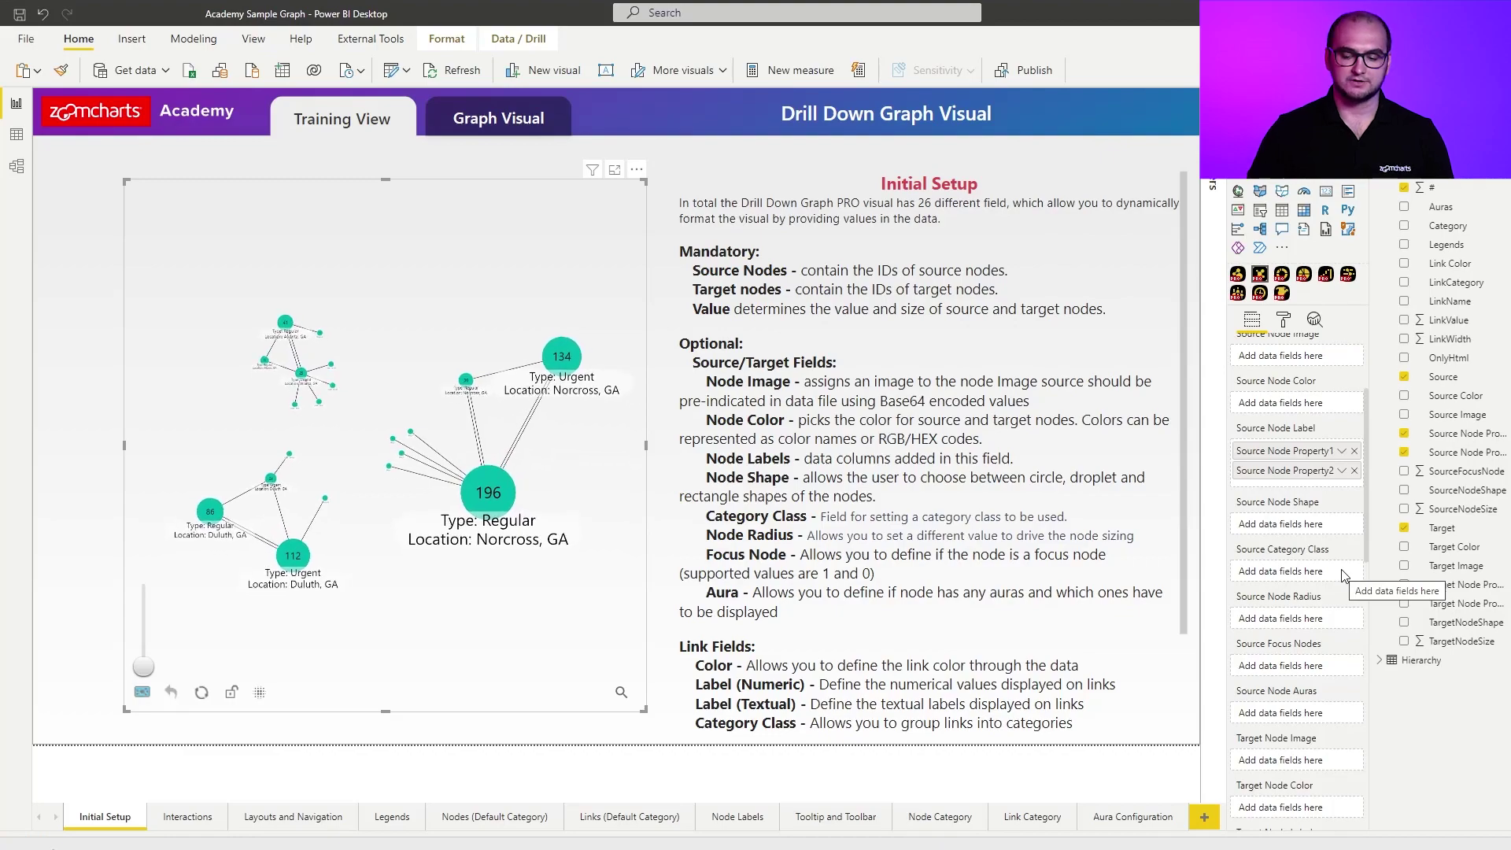
{"action": "scroll", "coordinate": [1312, 536], "scroll_direction": "up", "scroll_amount": 2}
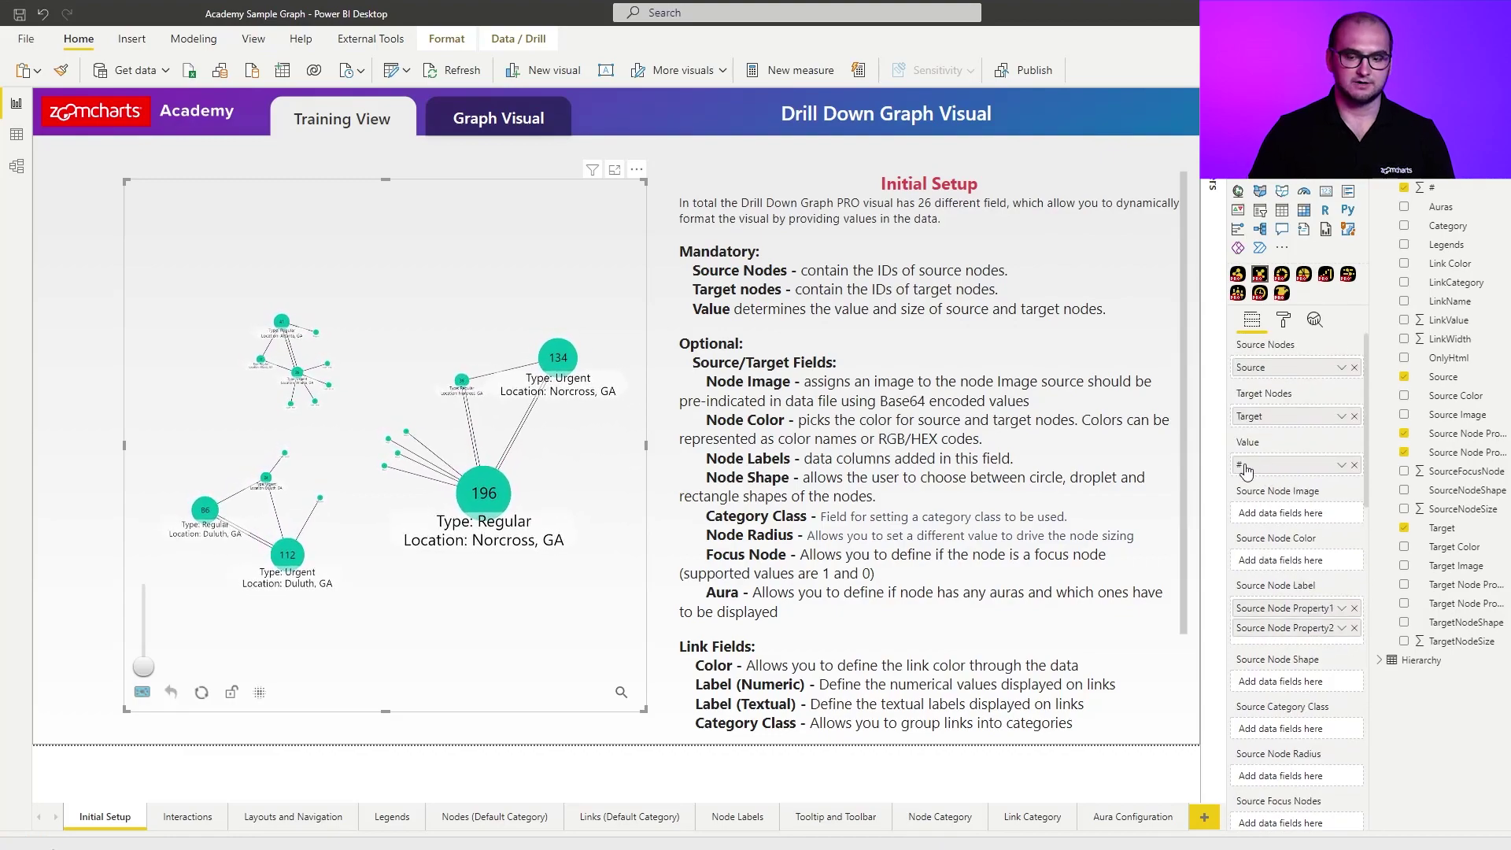
- Delete the existing graph and add an enlarged new Drill Down Graph PRO visual
{"action": "scroll", "coordinate": [1263, 543], "scroll_direction": "down", "scroll_amount": 1}
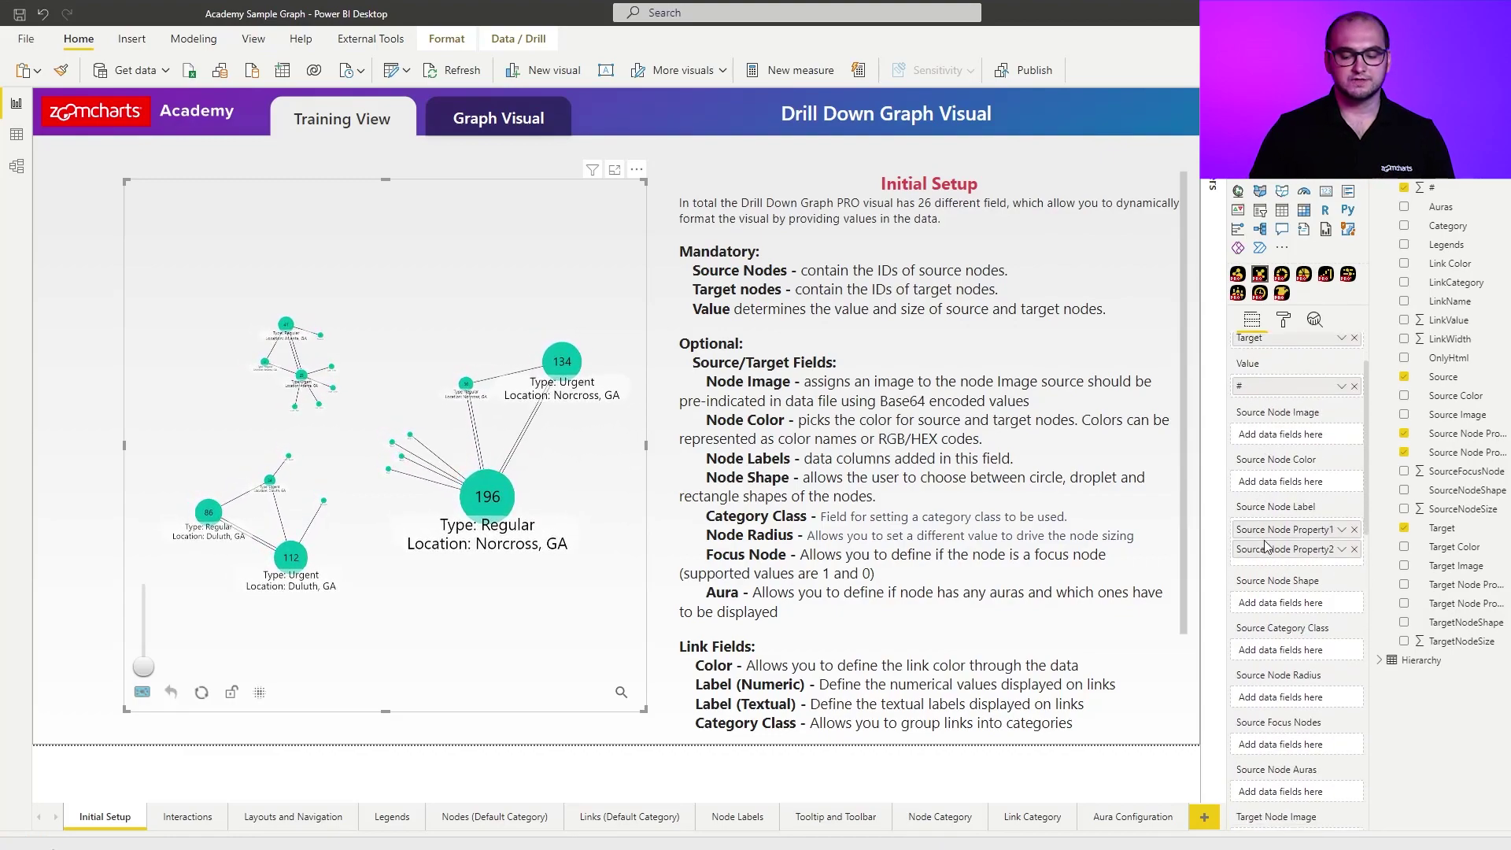
{"action": "scroll", "coordinate": [1275, 551], "scroll_direction": "down", "scroll_amount": 1}
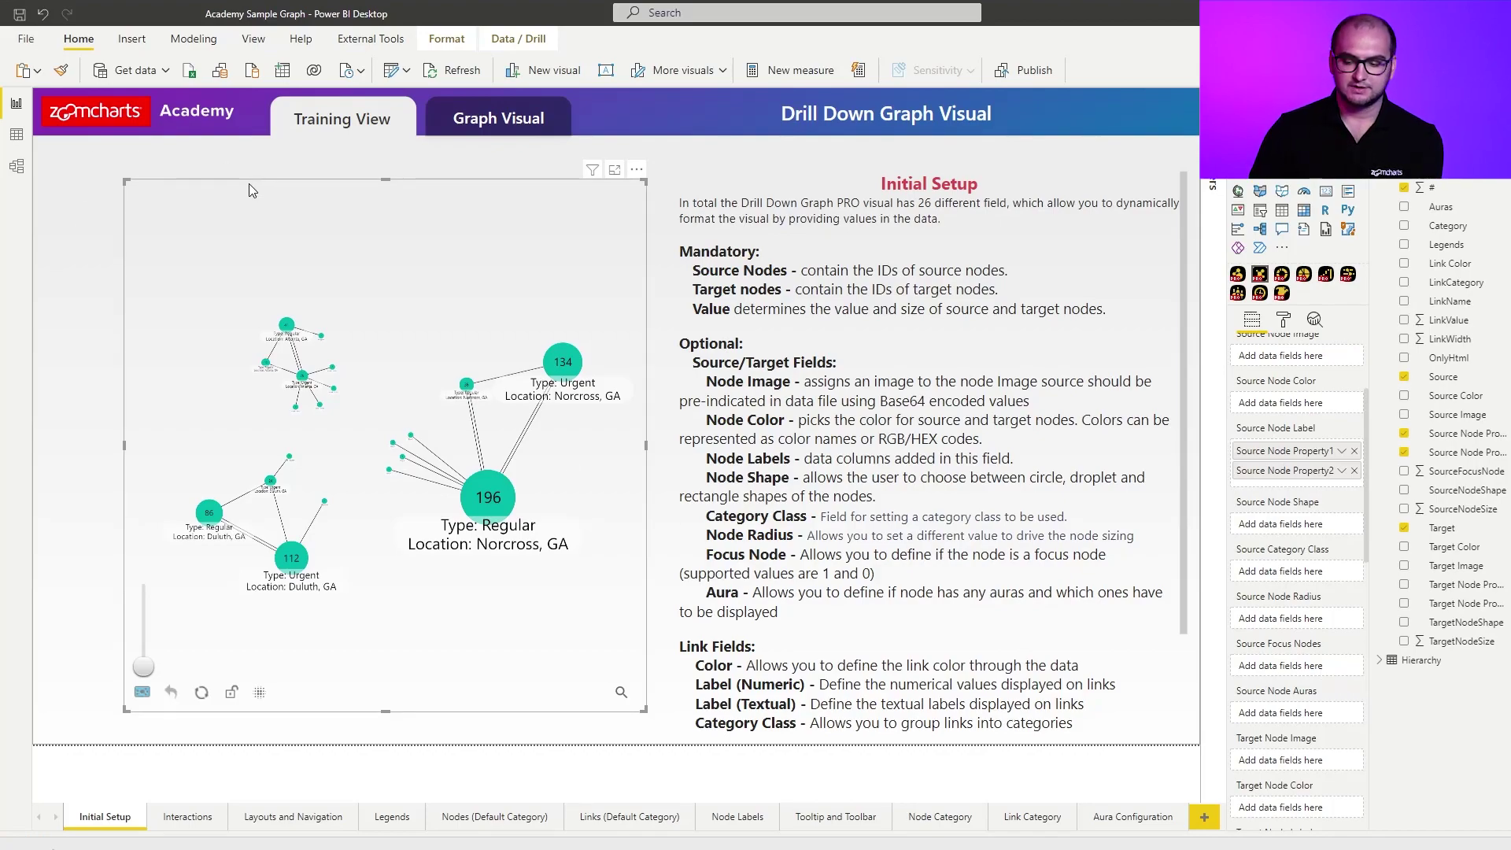
{"action": "key", "text": "Delete"}
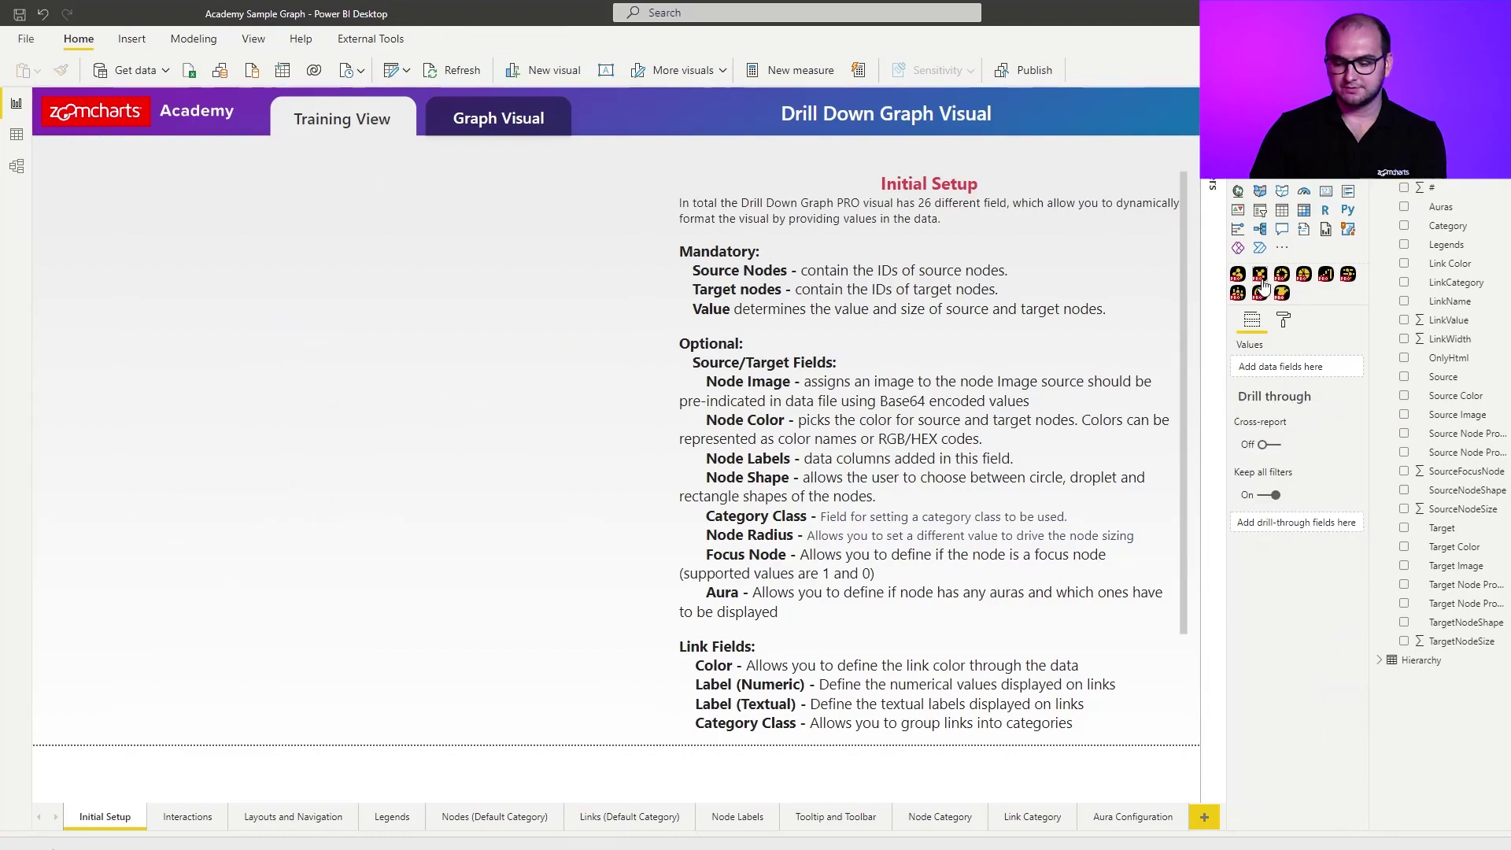
{"action": "left_click", "coordinate": [1260, 277]}
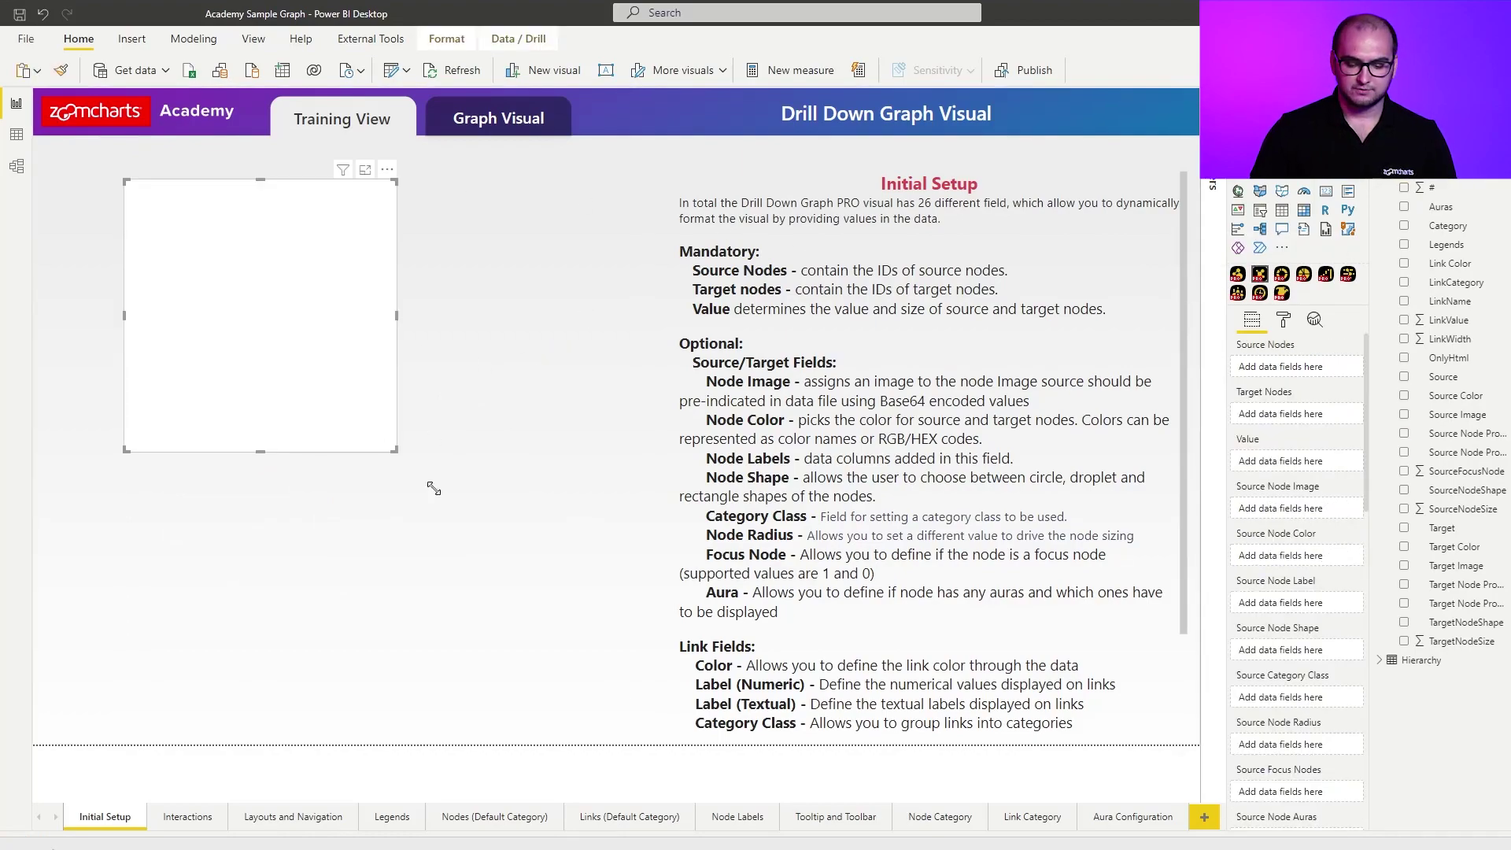
{"action": "left_click_drag", "start_coordinate": [434, 489], "coordinate": [629, 685]}
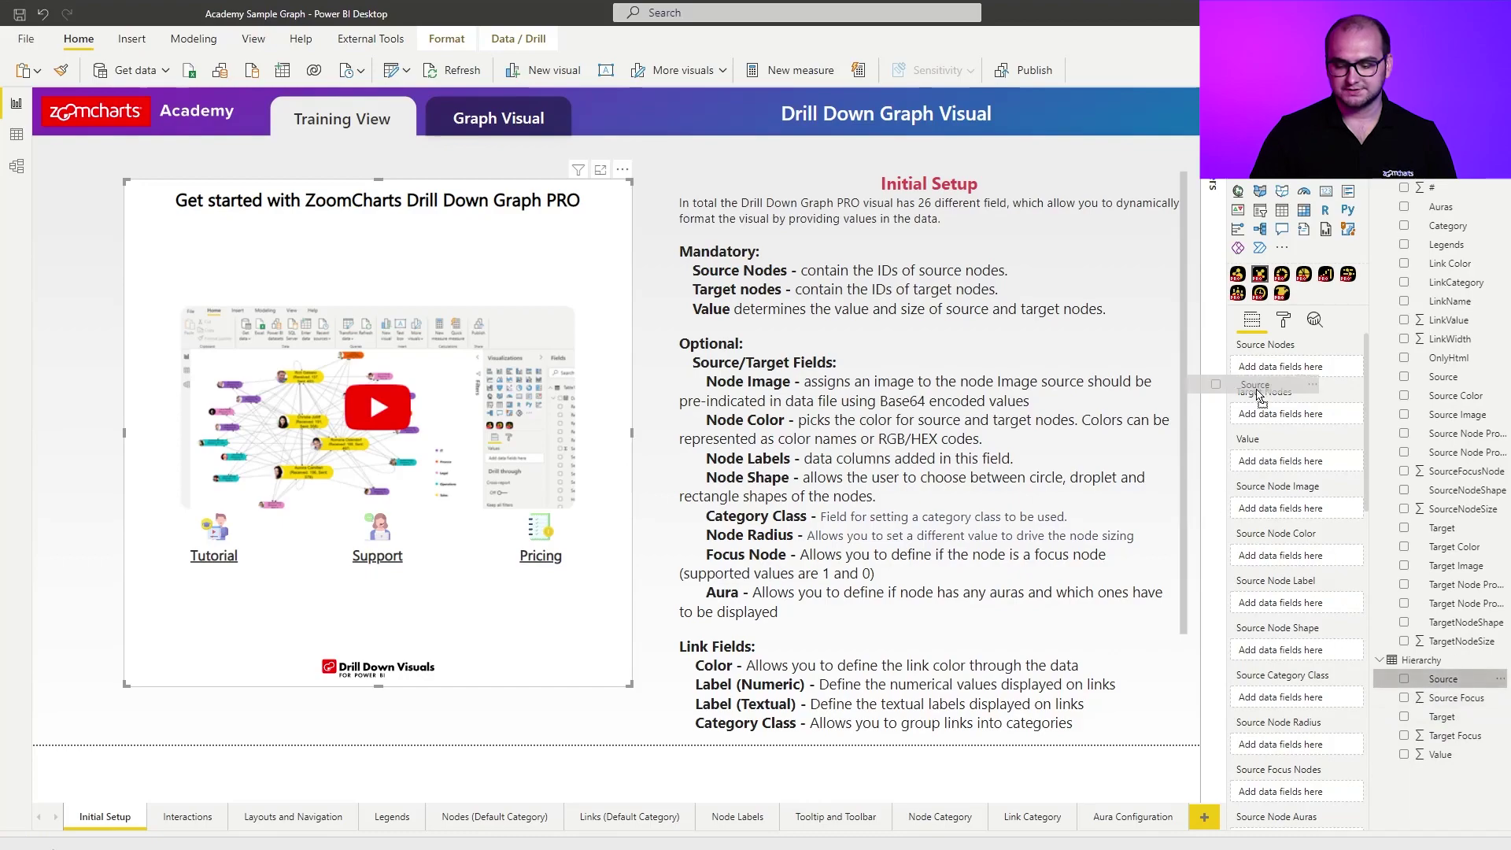
- Use Hierarchy's Source, Target and Value for the source nodes, target nodes and value
{"action": "left_click", "coordinate": [1404, 678]}
{"action": "left_click_drag", "start_coordinate": [1444, 725], "coordinate": [1271, 429]}
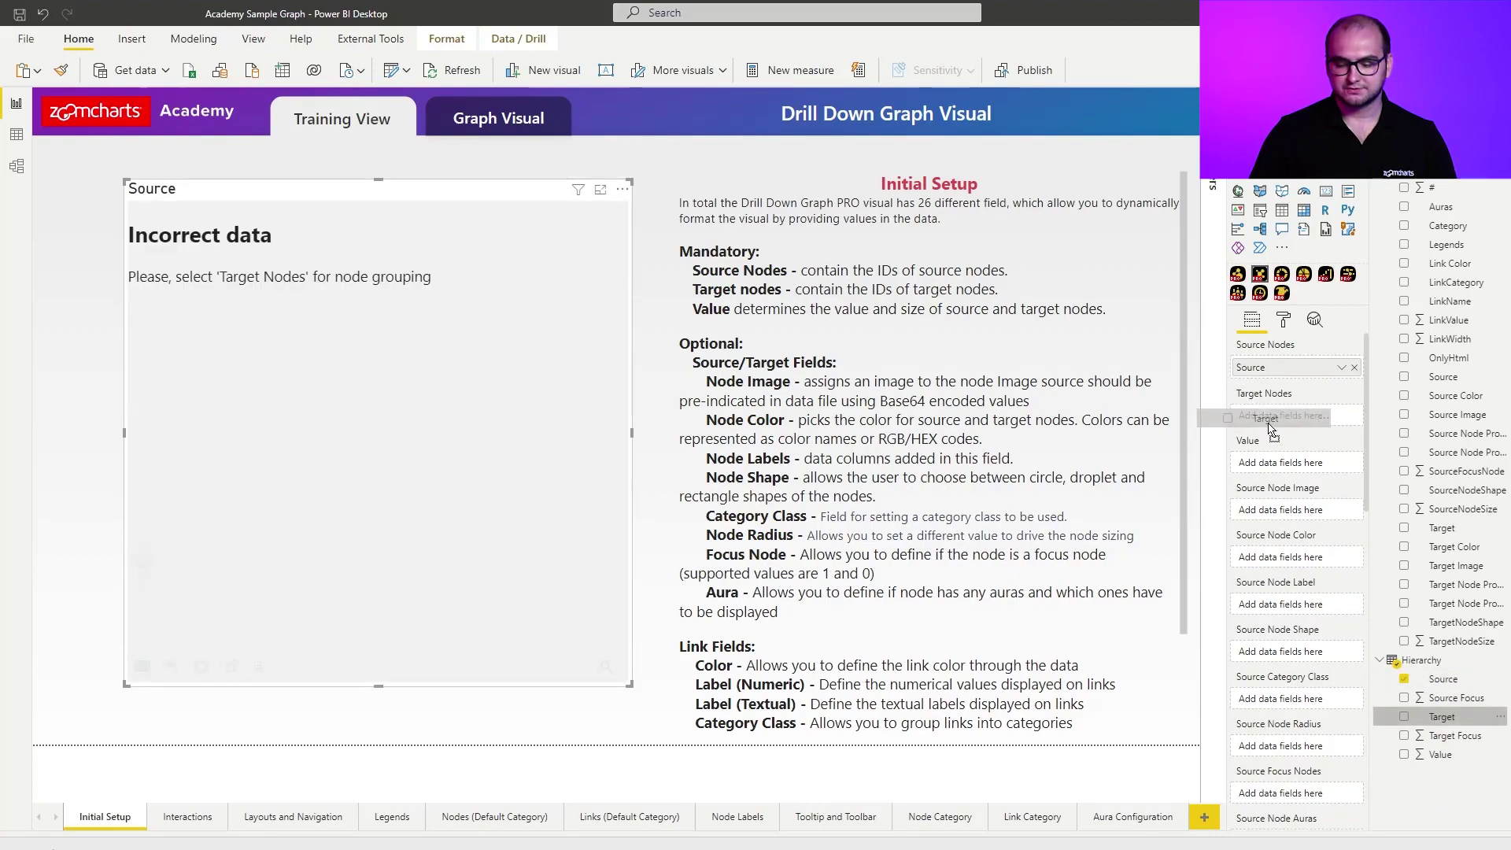
{"action": "left_click", "coordinate": [1405, 755]}
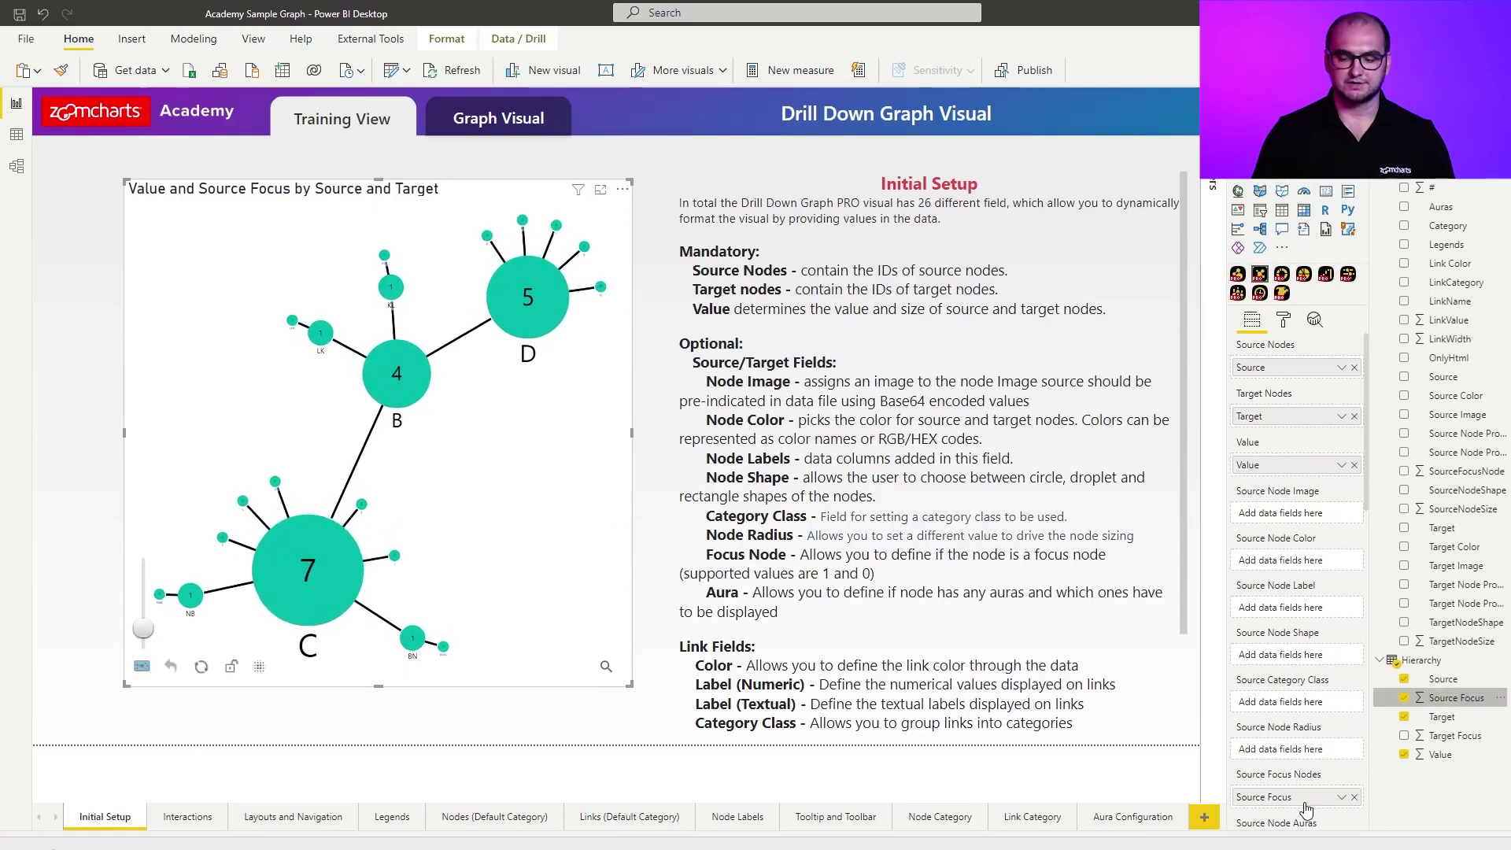
- Set Navigation's Initial Display Mode to Focus Nodes so only focus node B shows
{"action": "left_click", "coordinate": [1284, 321]}
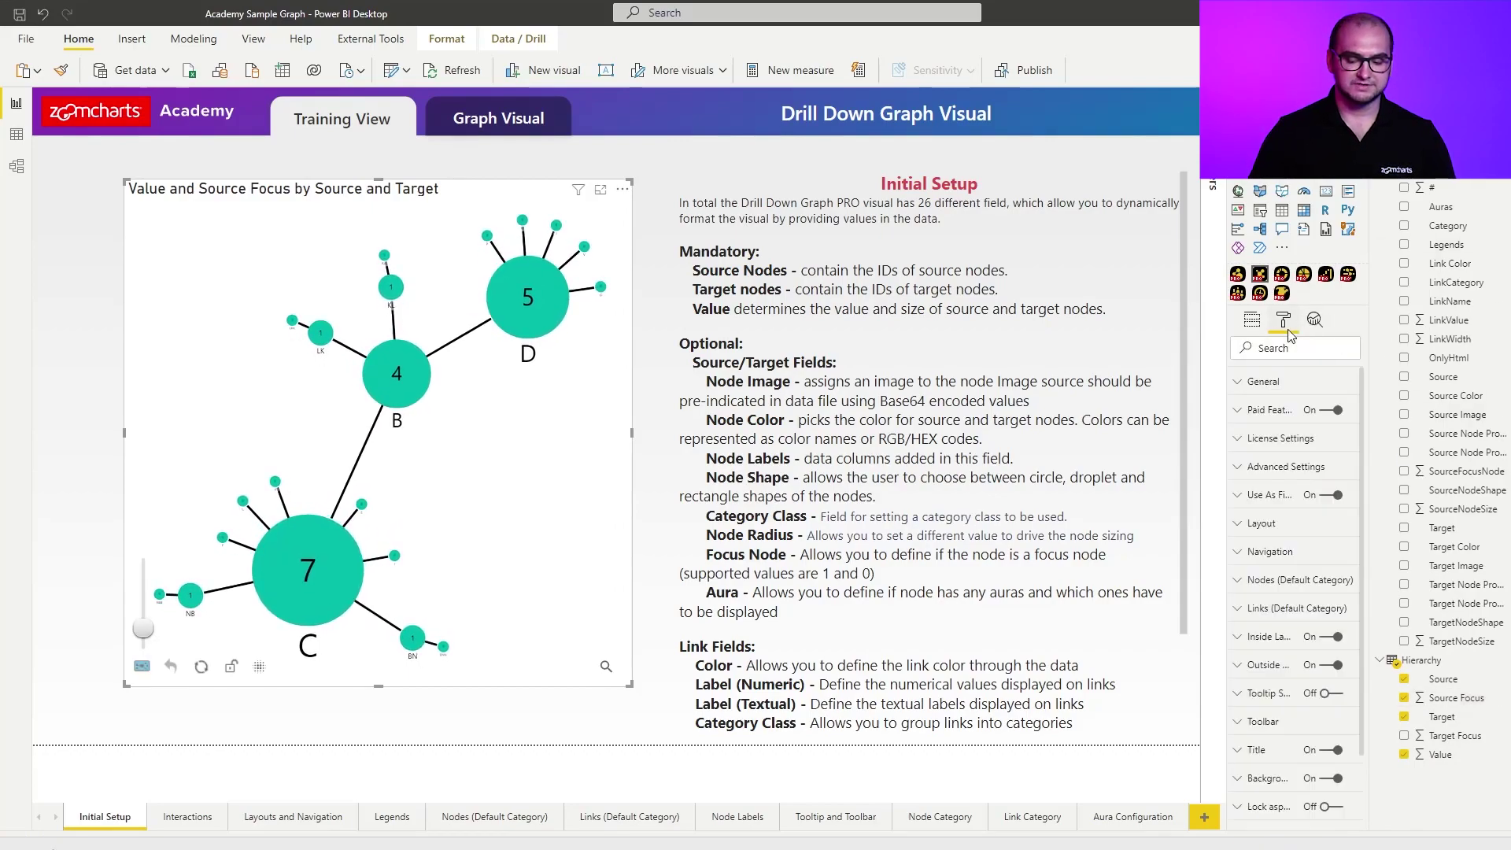
{"action": "left_click", "coordinate": [1277, 554]}
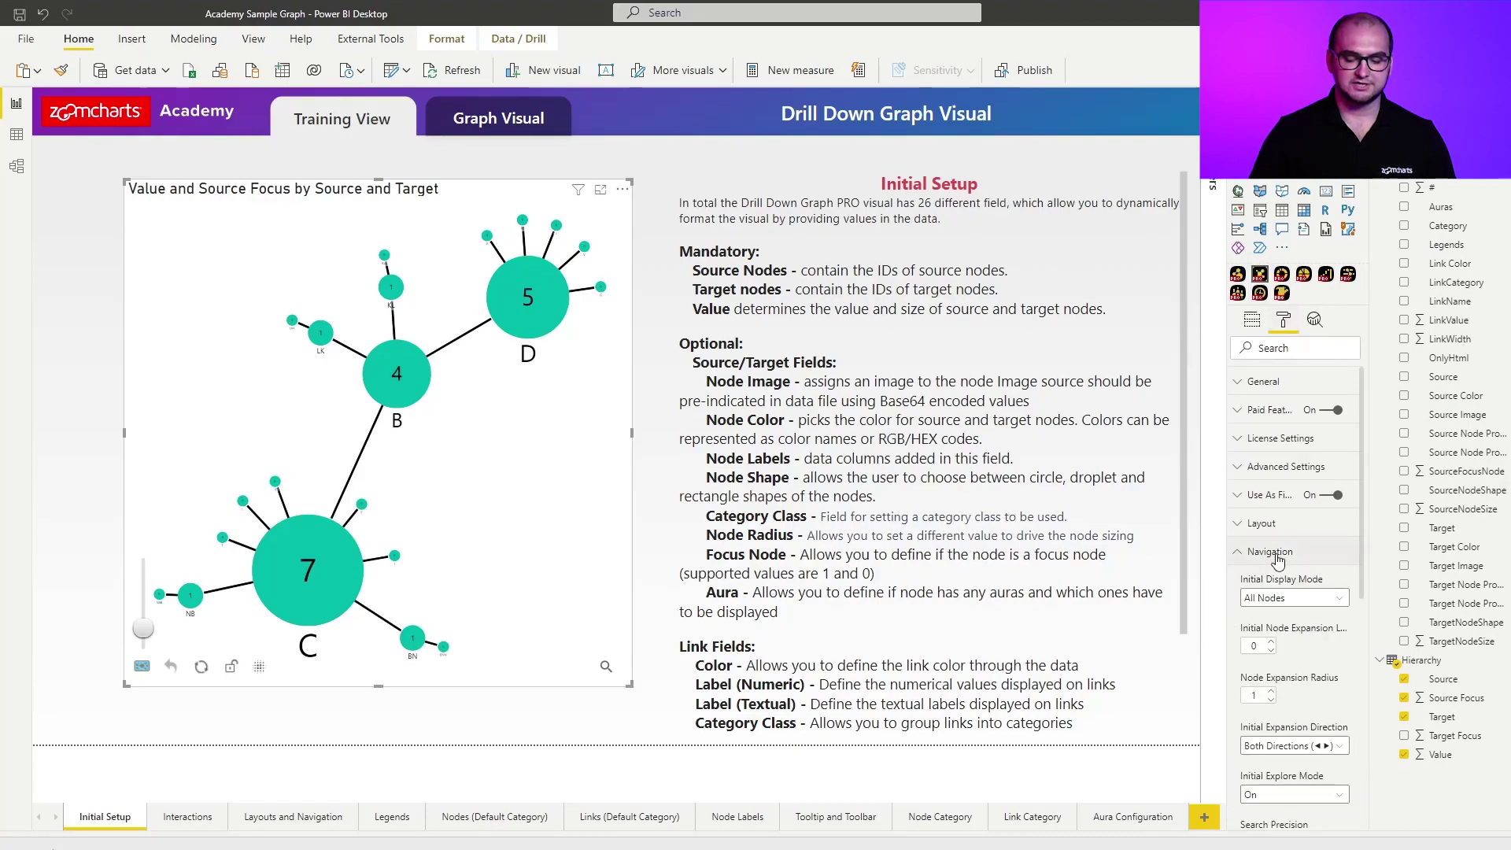
{"action": "left_click", "coordinate": [1293, 600]}
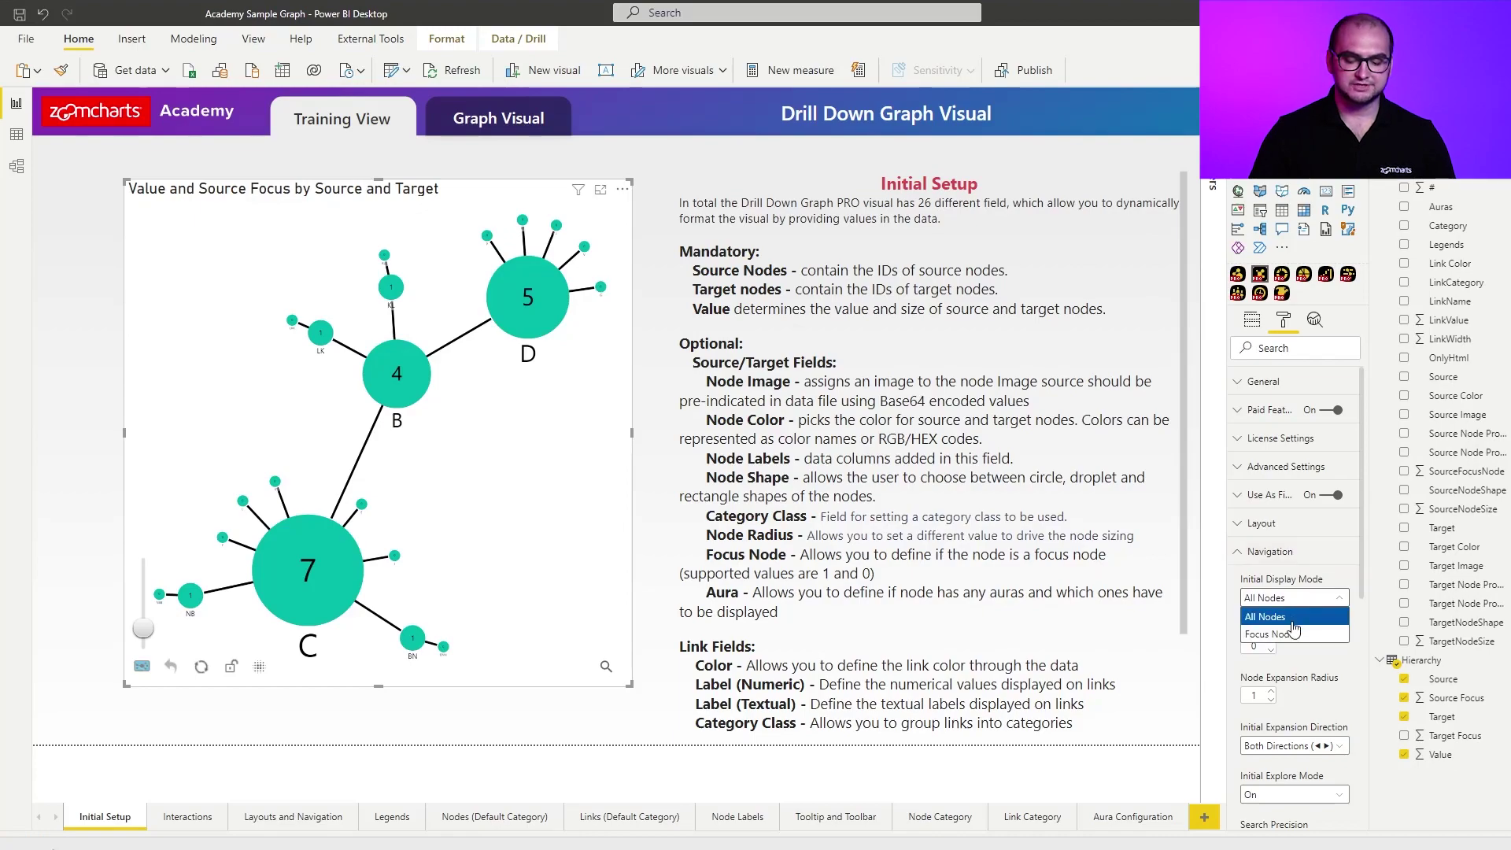
{"action": "left_click", "coordinate": [1294, 633]}
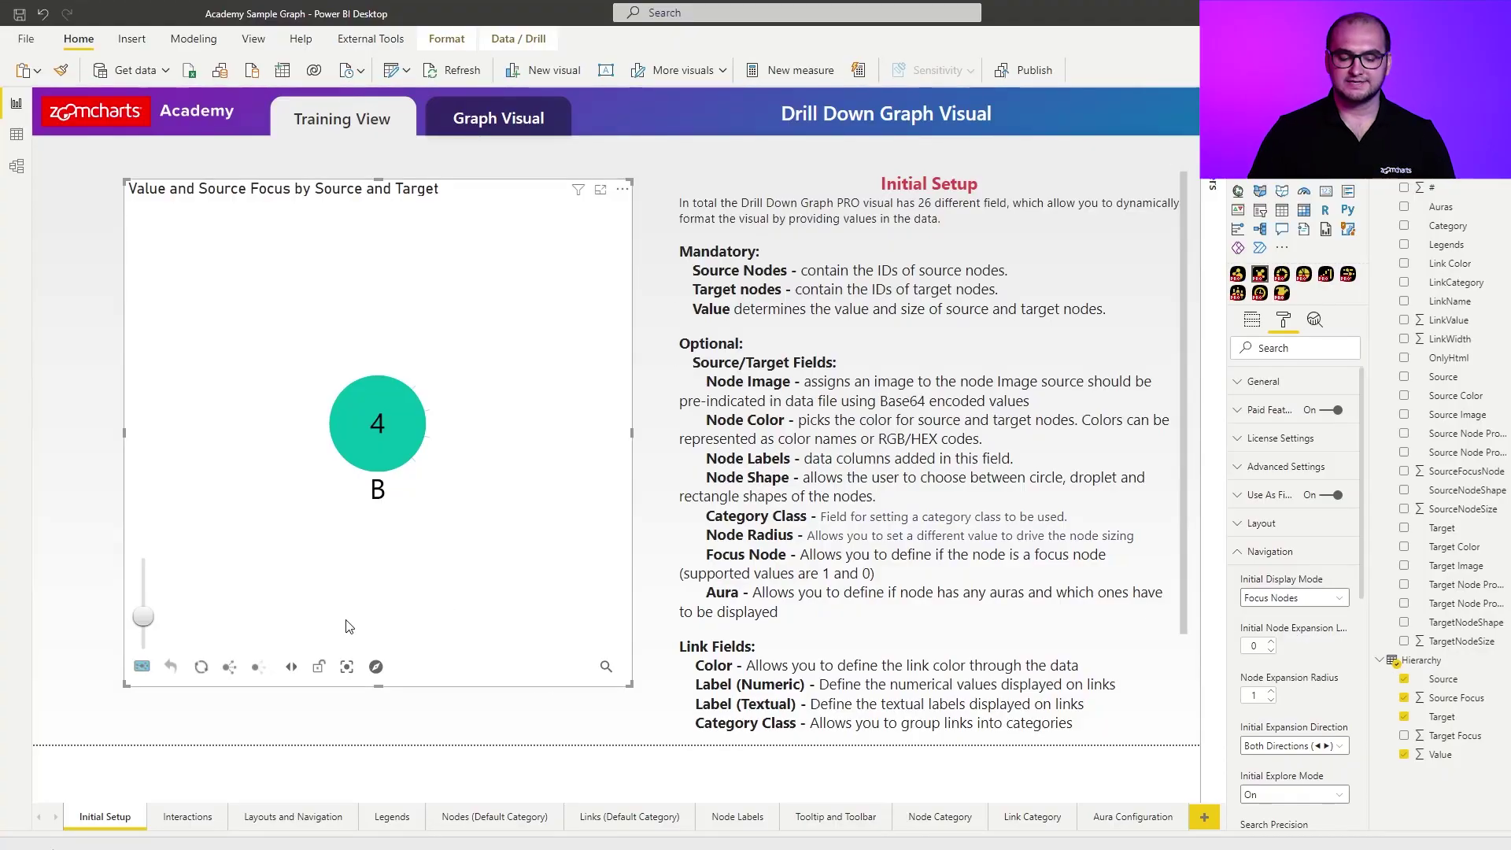
- Expand focus node B (4) to reveal its neighbours D, C, KL and LK
{"action": "left_click", "coordinate": [372, 451]}
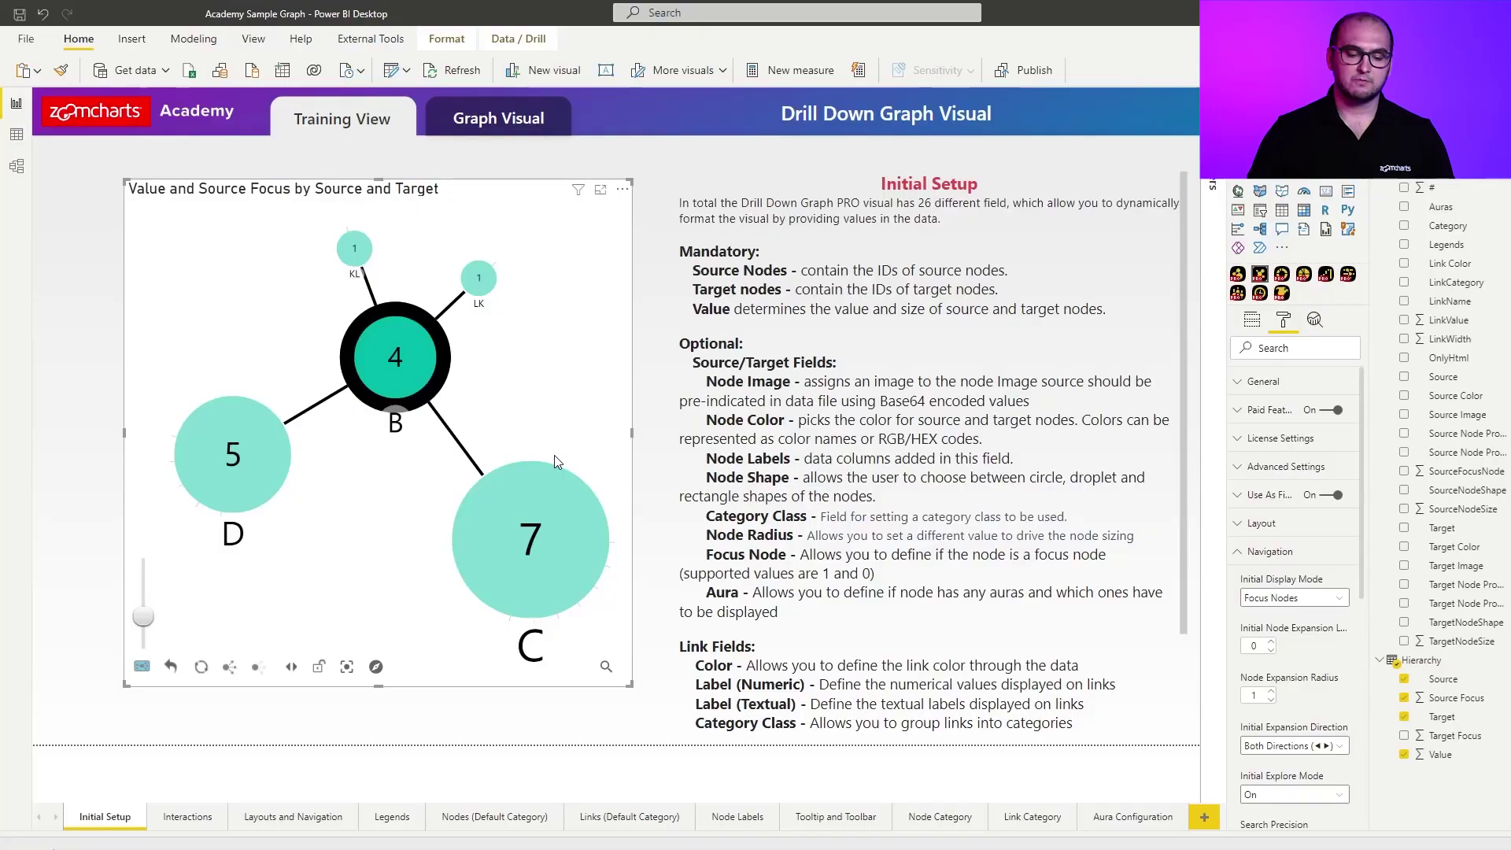
- Replace the old graph with a new, enlarged Drill Down Graph PRO visual
{"action": "left_click", "coordinate": [1250, 320]}
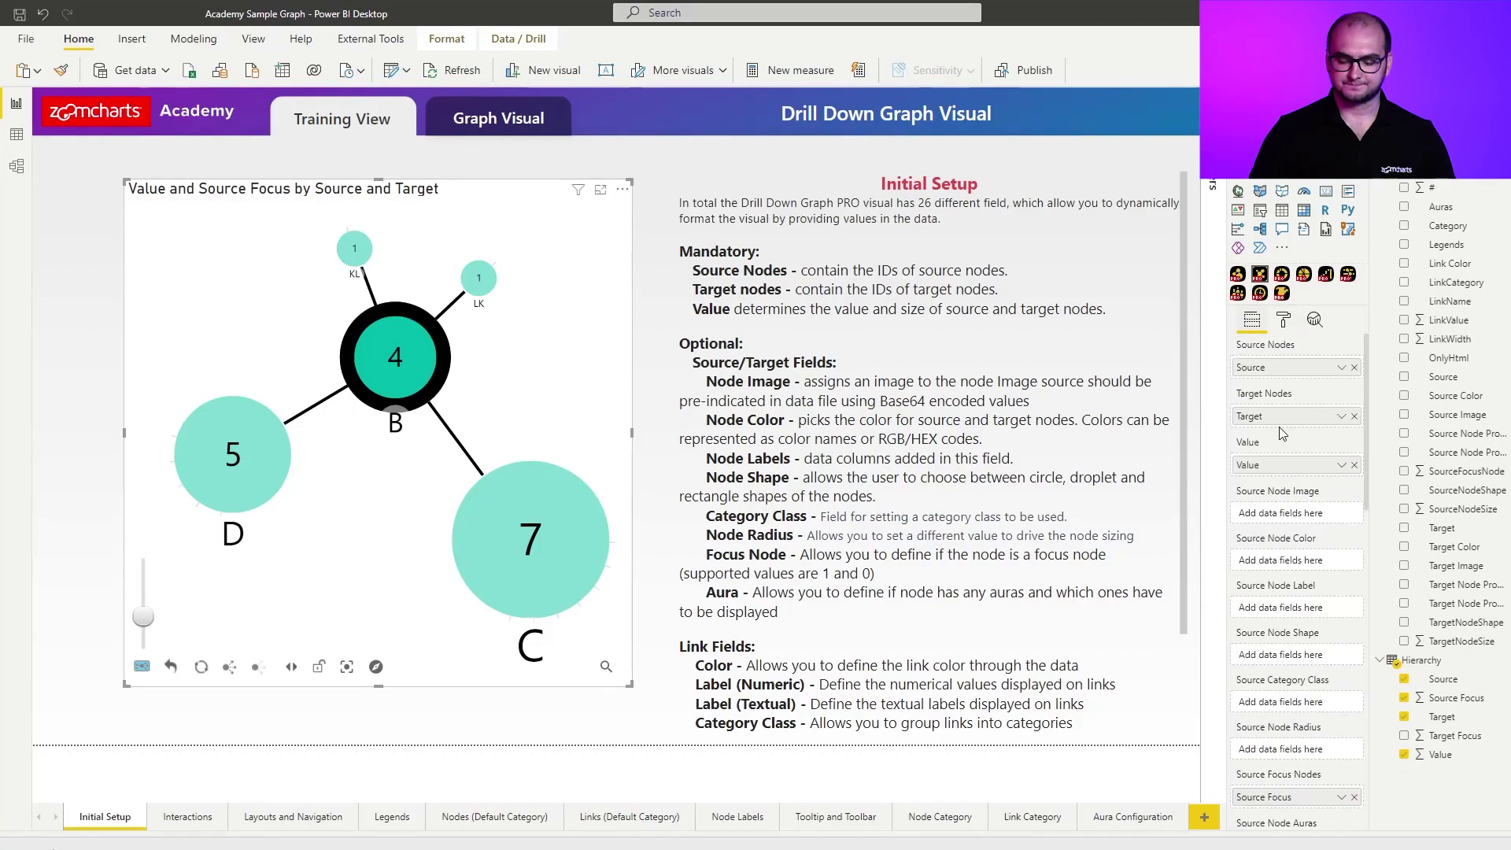
{"action": "scroll", "coordinate": [1278, 432], "scroll_direction": "down", "scroll_amount": 3}
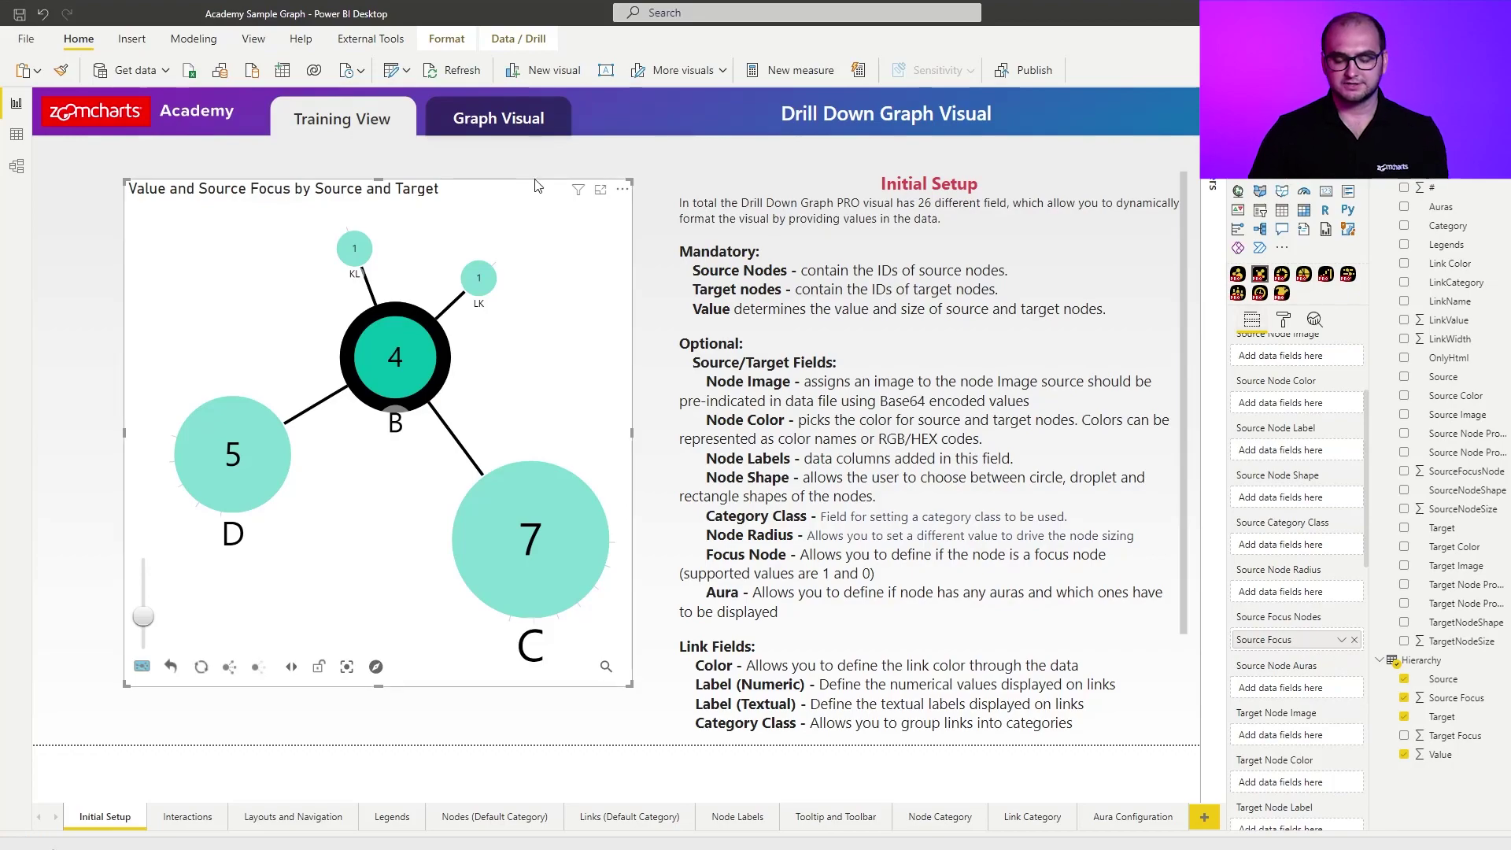
{"action": "key", "text": "Delete"}
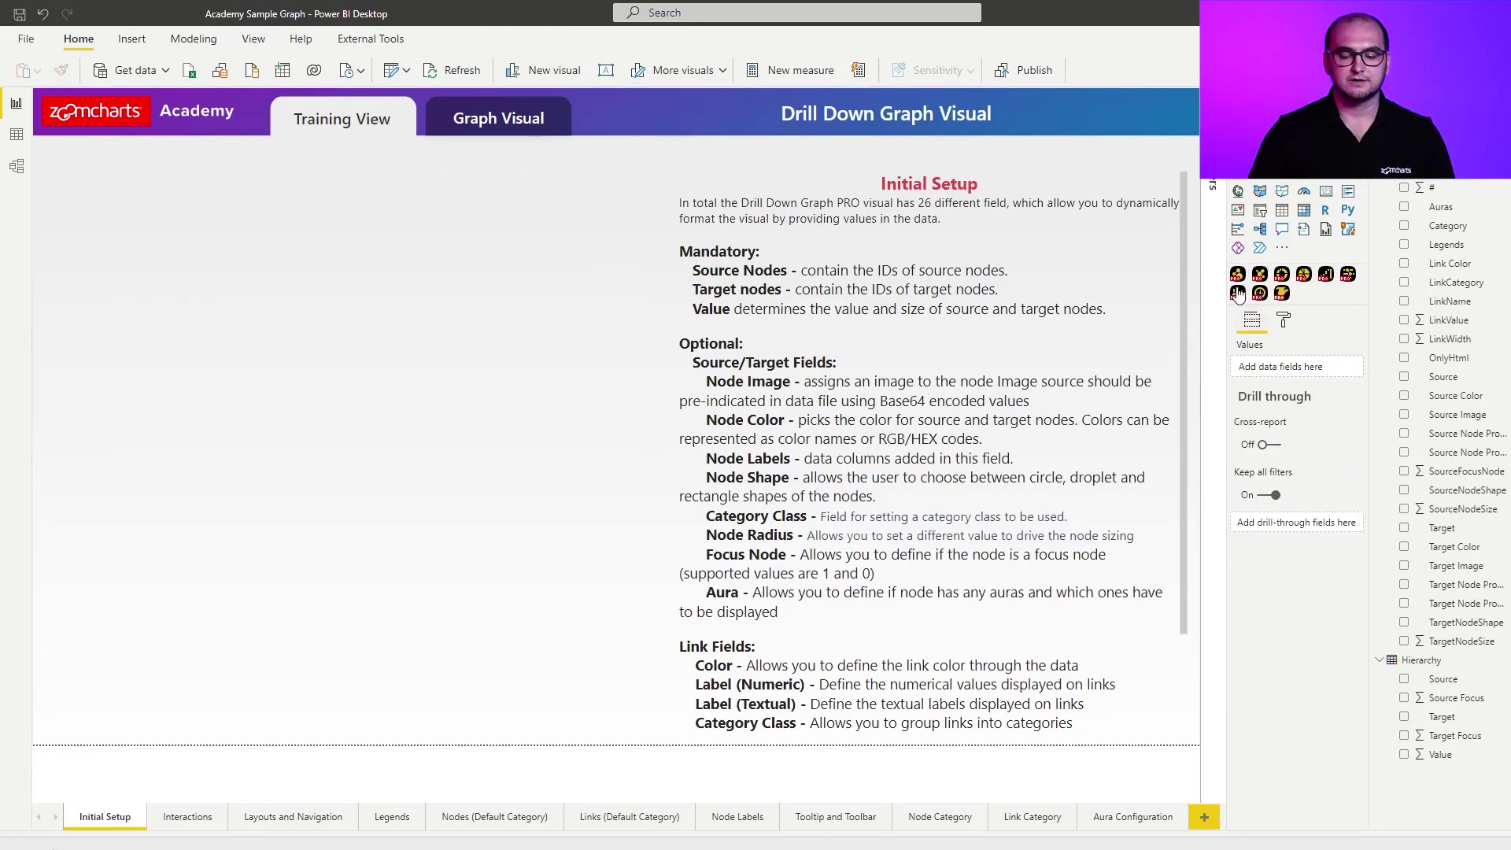
{"action": "left_click", "coordinate": [1260, 276]}
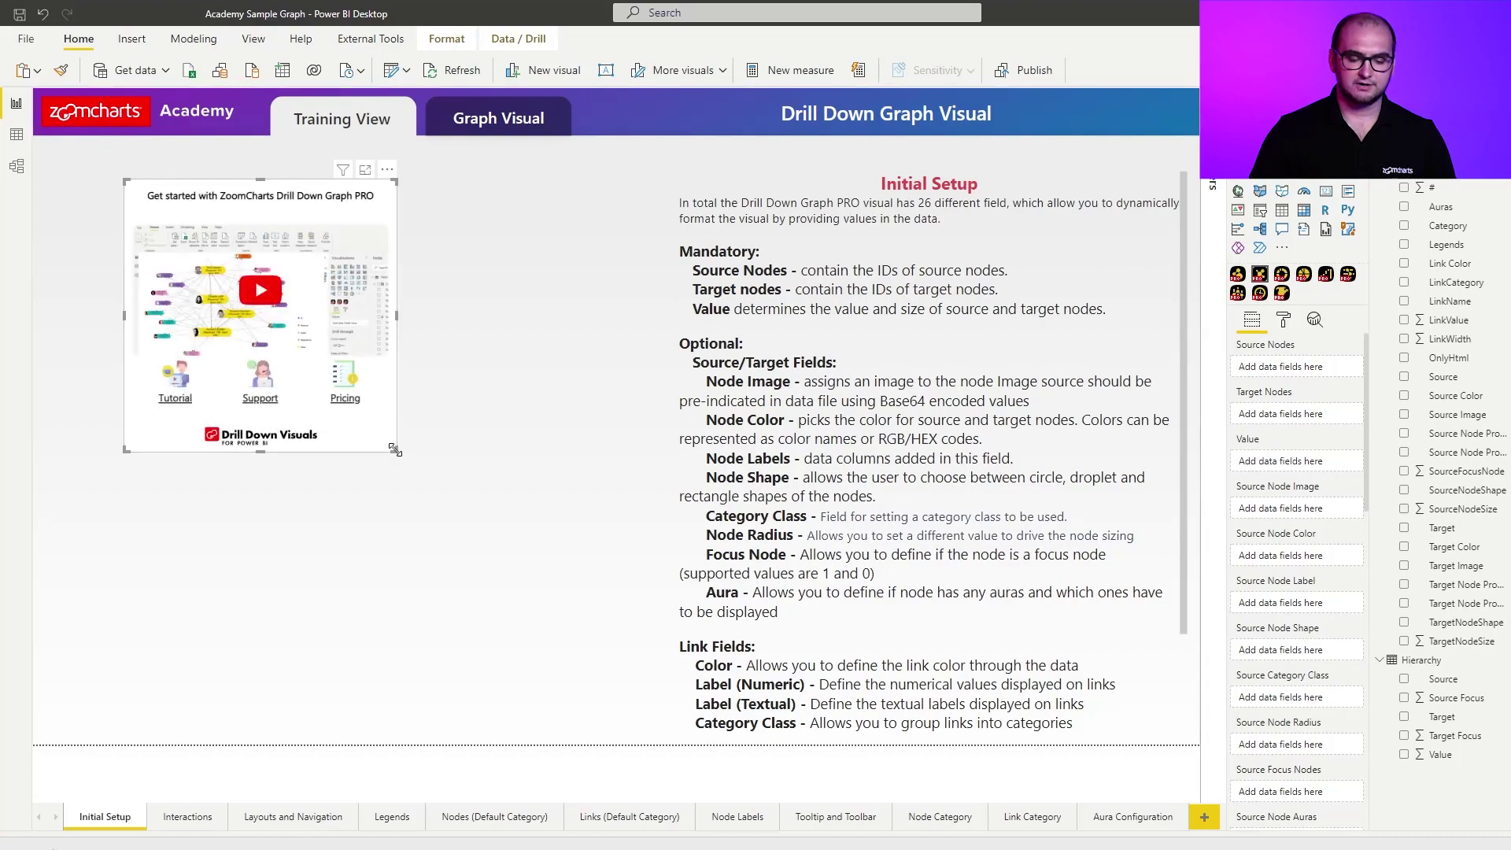
{"action": "left_click_drag", "start_coordinate": [398, 448], "coordinate": [624, 706]}
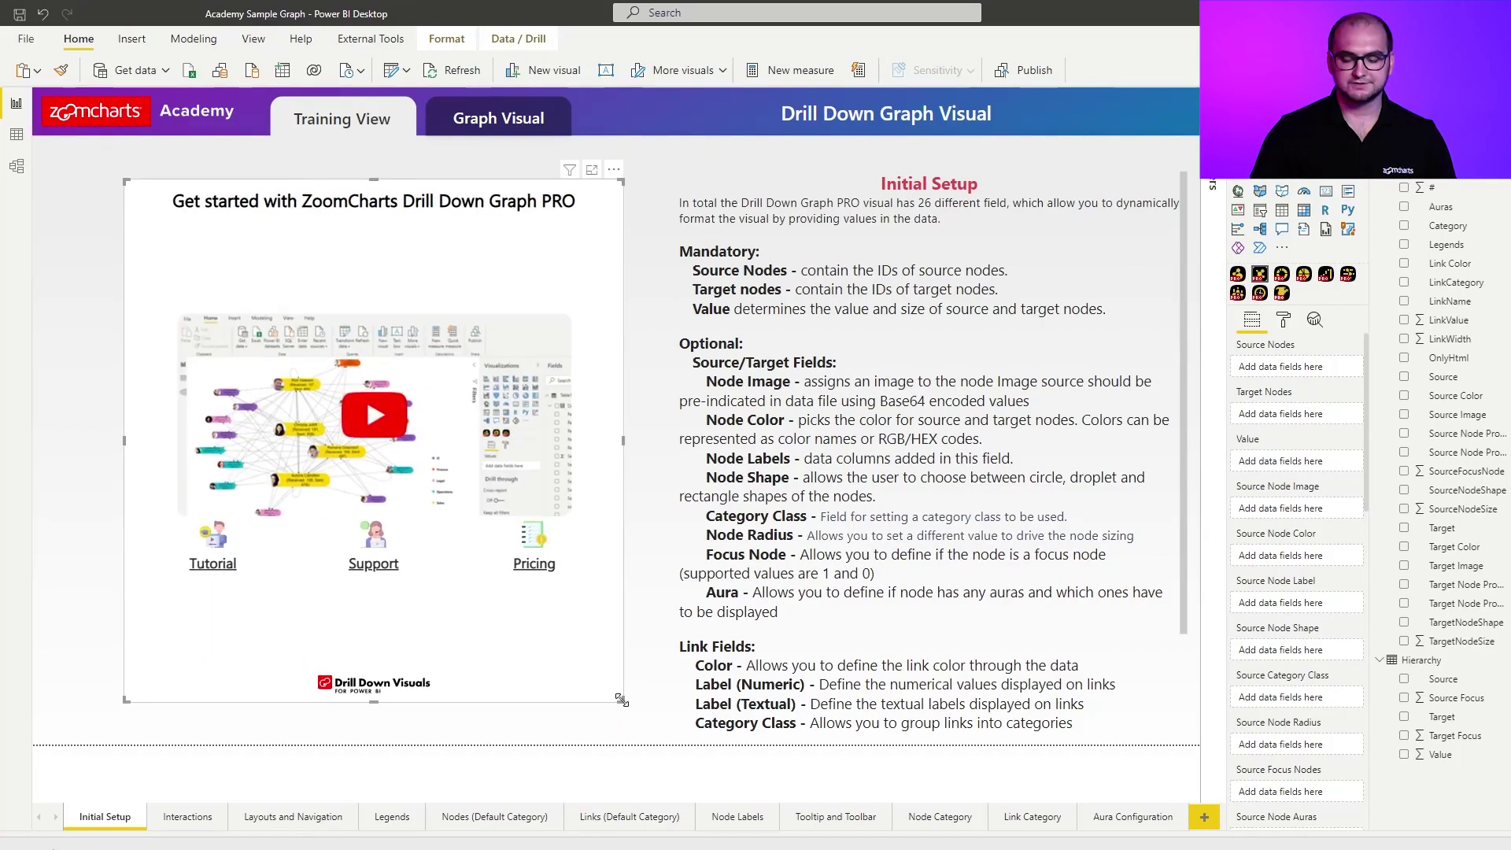
- Set Source and Target as the graph's nodes and add Auras to Source Node Auras
{"action": "left_click", "coordinate": [1405, 379]}
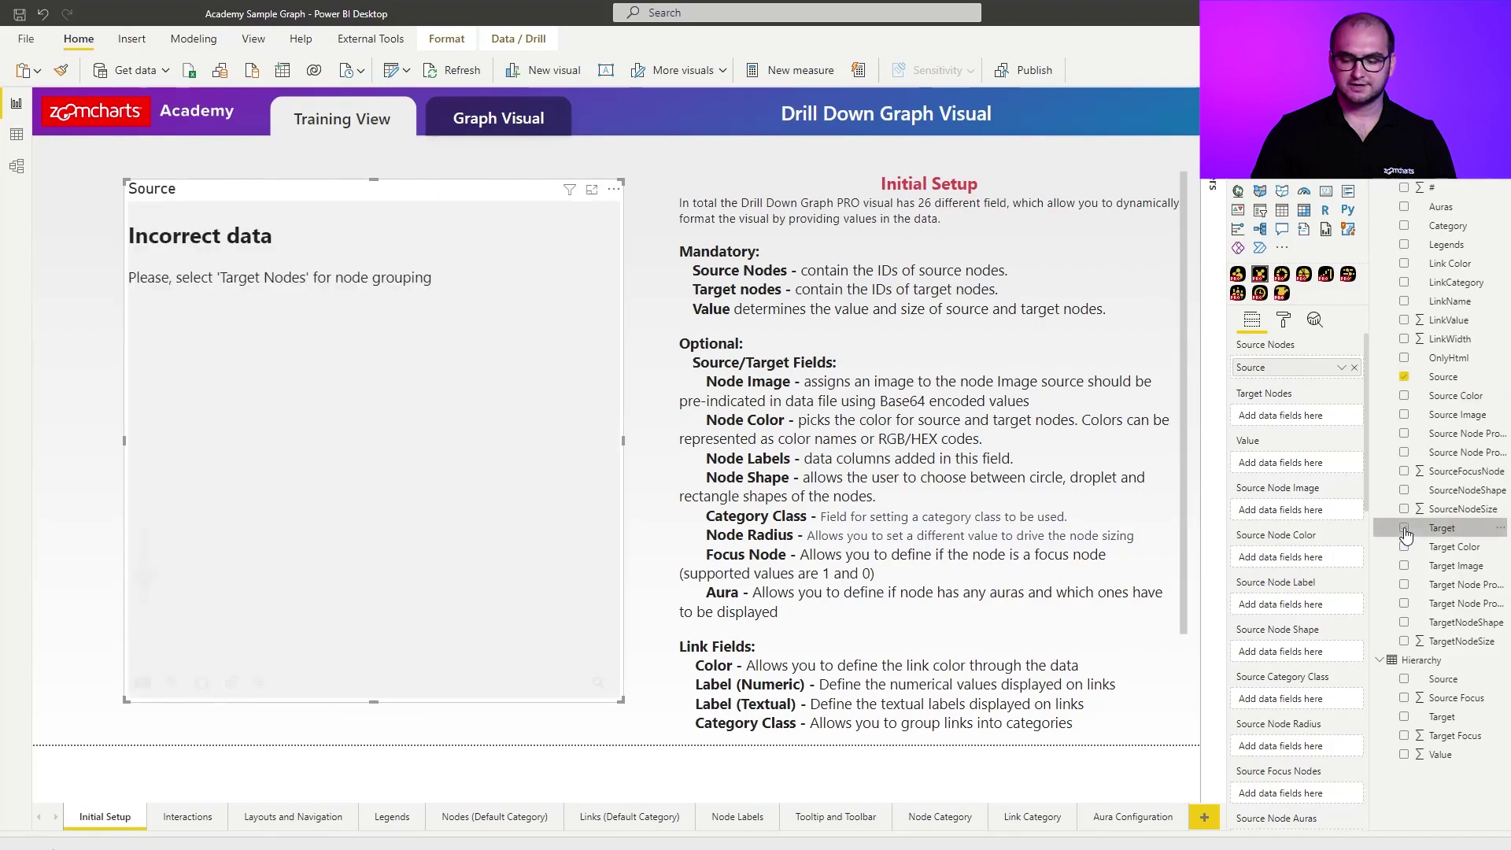
{"action": "left_click", "coordinate": [1405, 188]}
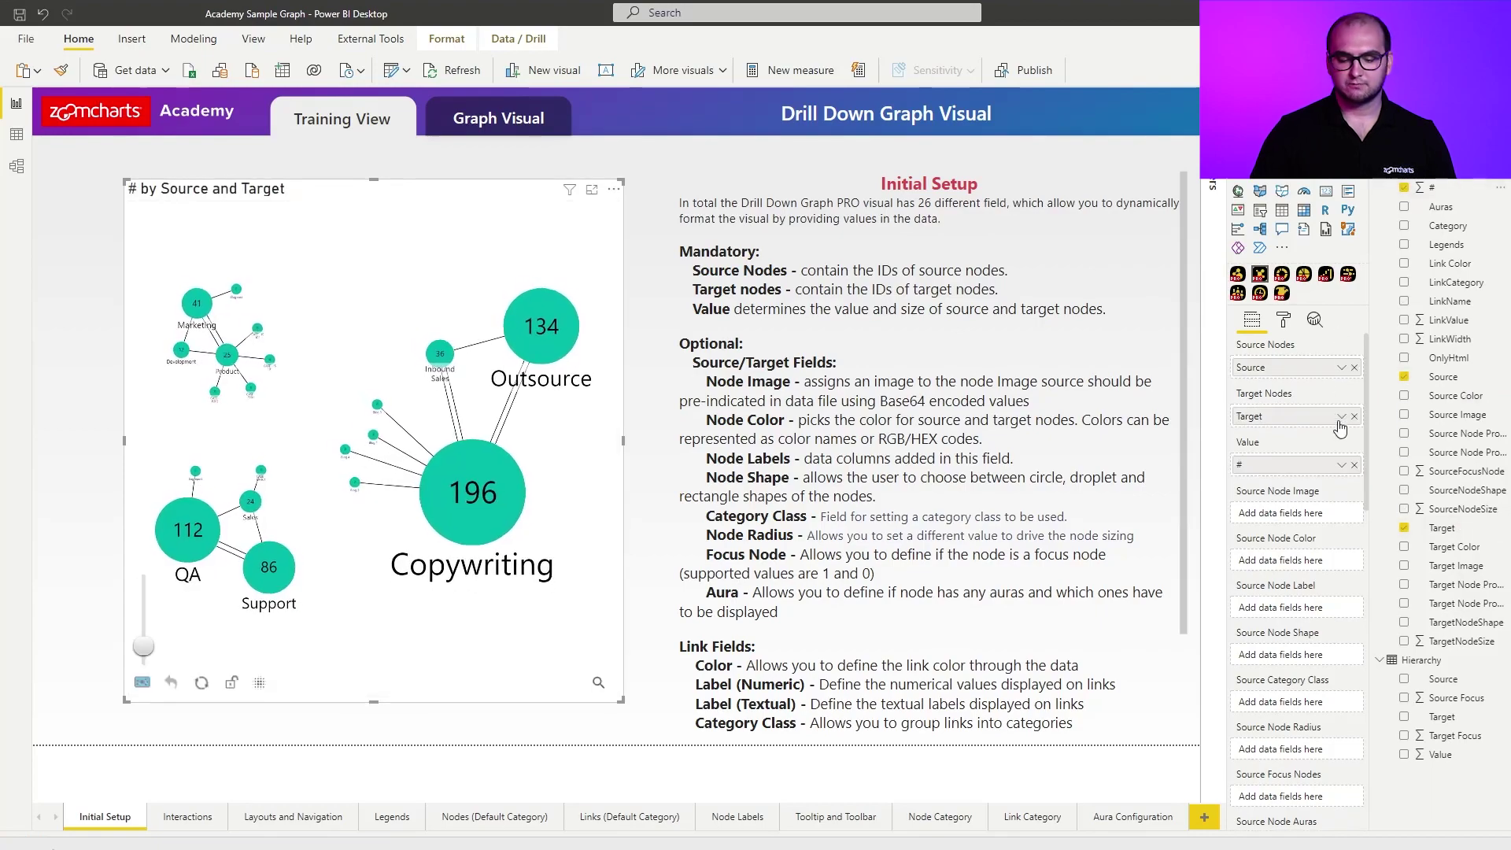
{"action": "scroll", "coordinate": [1297, 690], "scroll_direction": "down", "scroll_amount": 3}
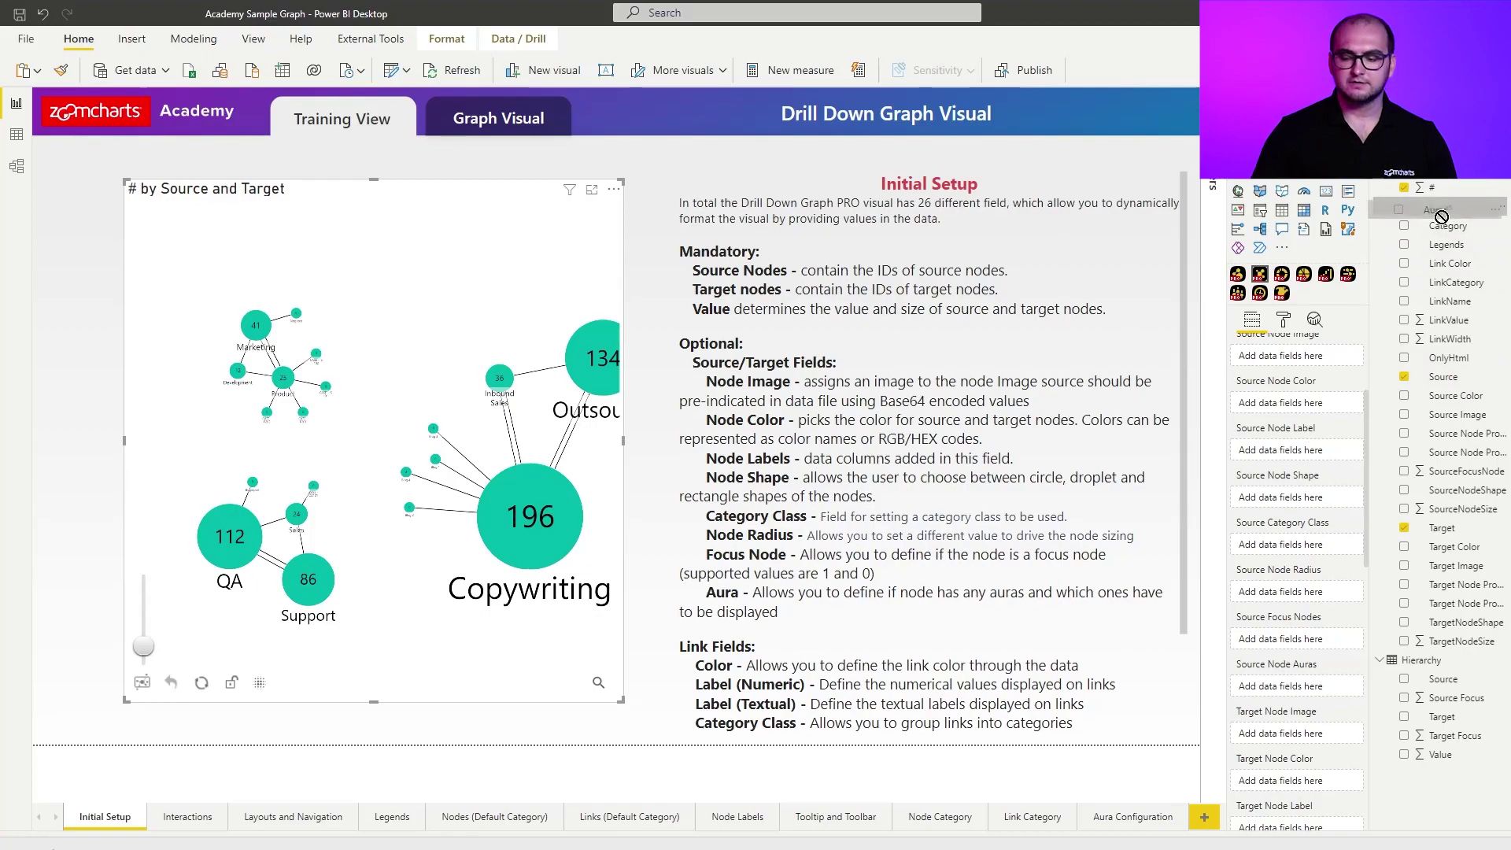
{"action": "left_click_drag", "start_coordinate": [1441, 217], "coordinate": [1291, 698]}
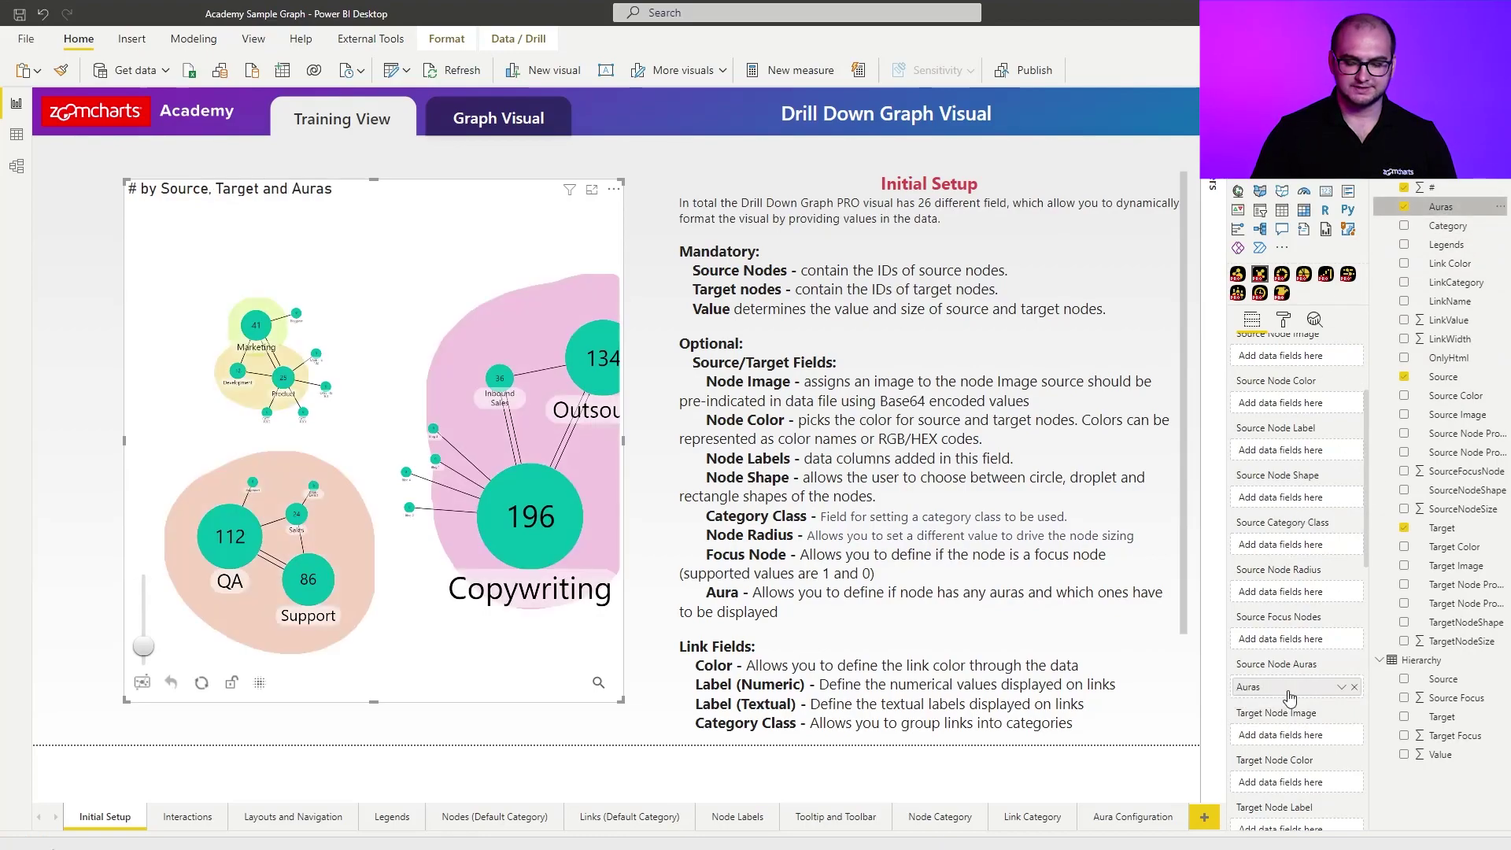
- Reset the graph layout so the Copywriting, Outsource, QA, Support and Marketing auras fit in view
{"action": "left_click", "coordinate": [202, 683]}
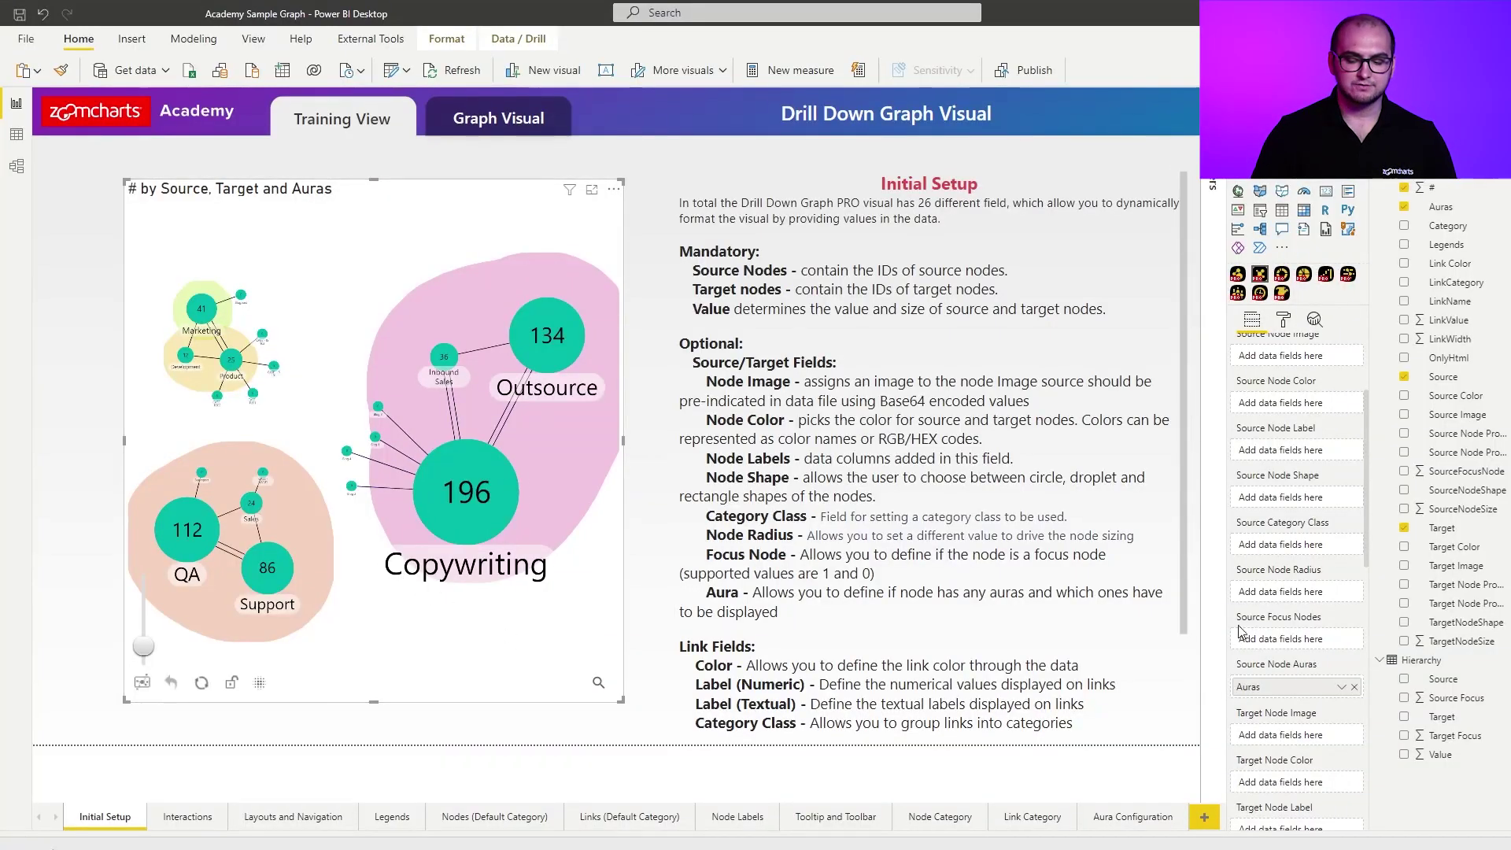
{"action": "scroll", "coordinate": [1291, 598], "scroll_direction": "down", "scroll_amount": 2}
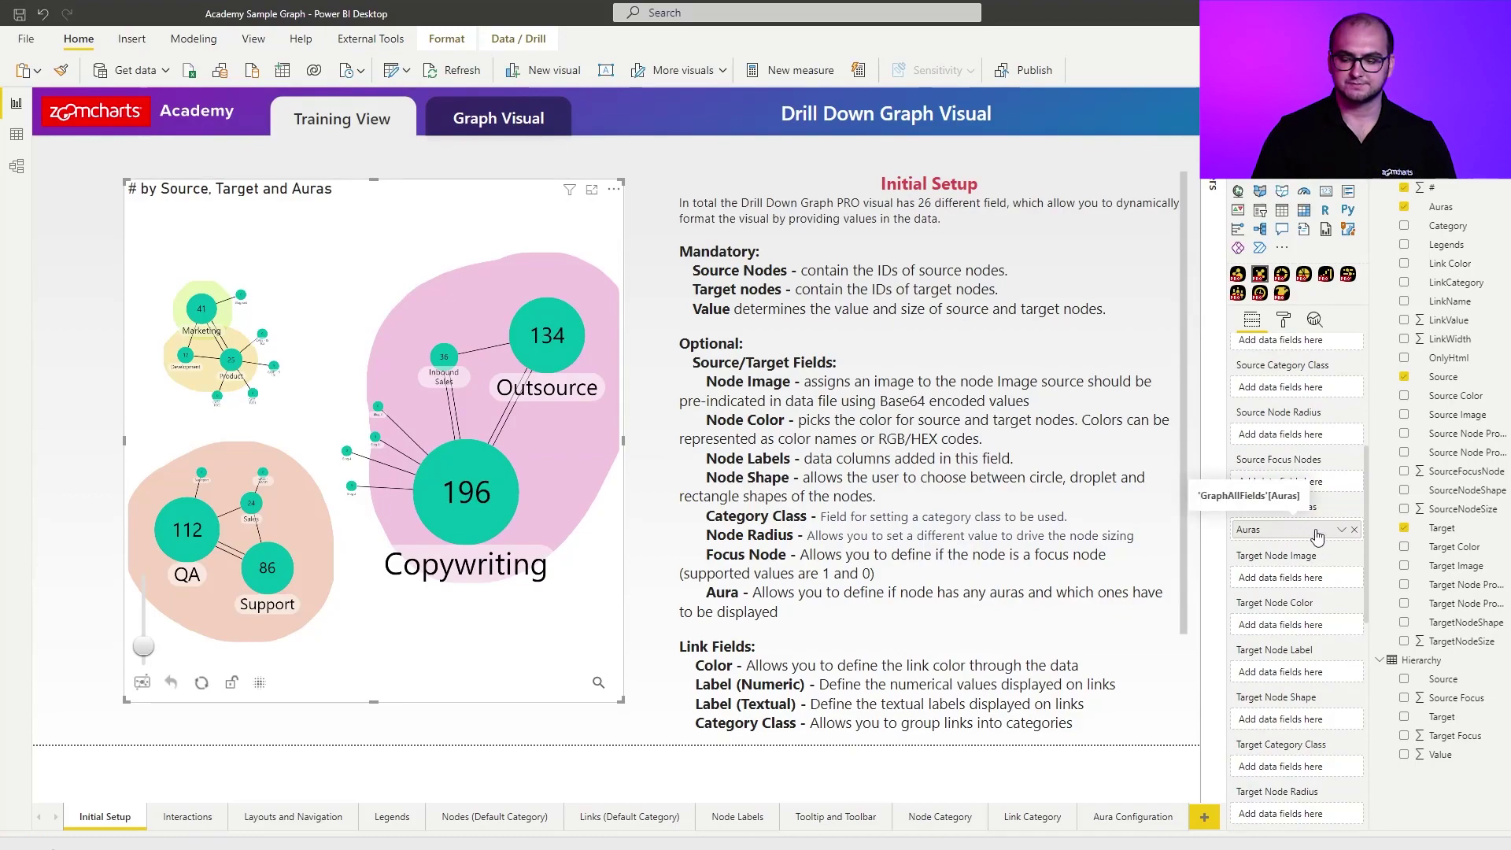
- Put Link Color in the Link Color well after removing it from Link Category Class
{"action": "left_click_drag", "start_coordinate": [1367, 551], "coordinate": [1356, 710]}
{"action": "scroll", "coordinate": [1319, 617], "scroll_direction": "down", "scroll_amount": 1}
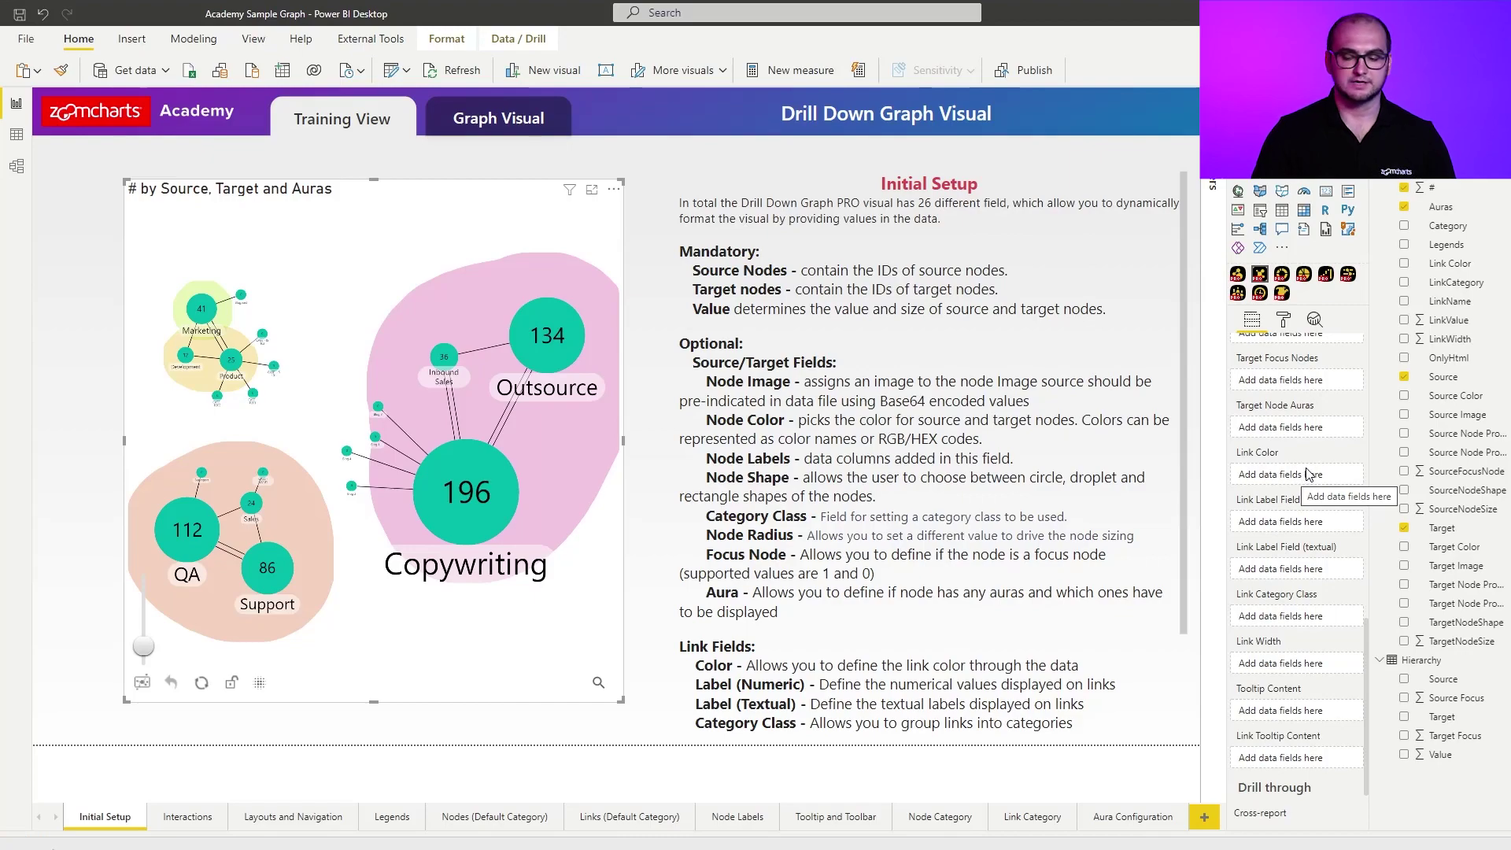
{"action": "left_click_drag", "start_coordinate": [1448, 271], "coordinate": [1296, 622]}
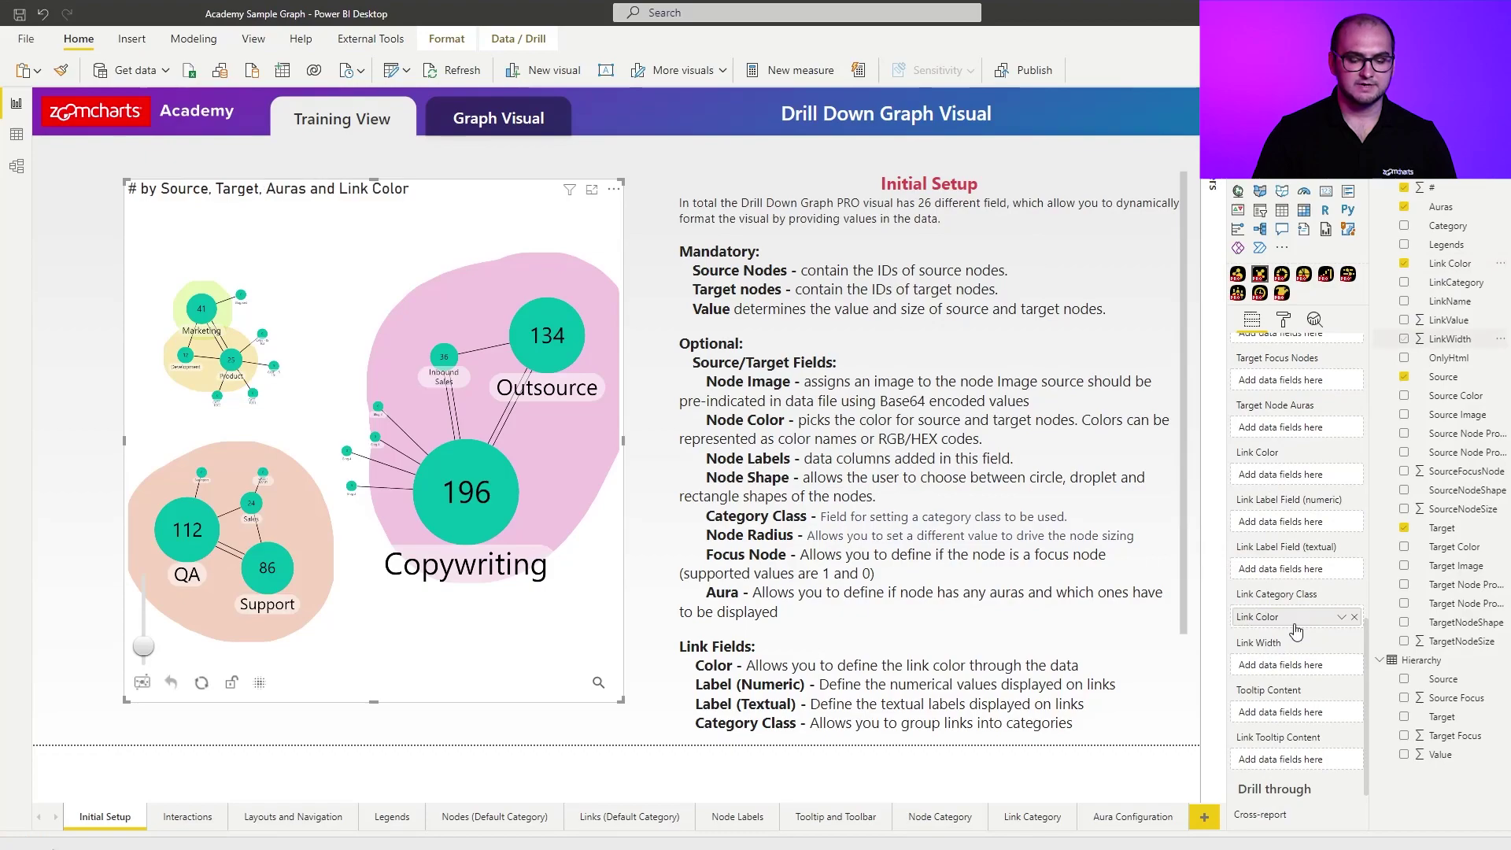
{"action": "left_click", "coordinate": [1352, 619]}
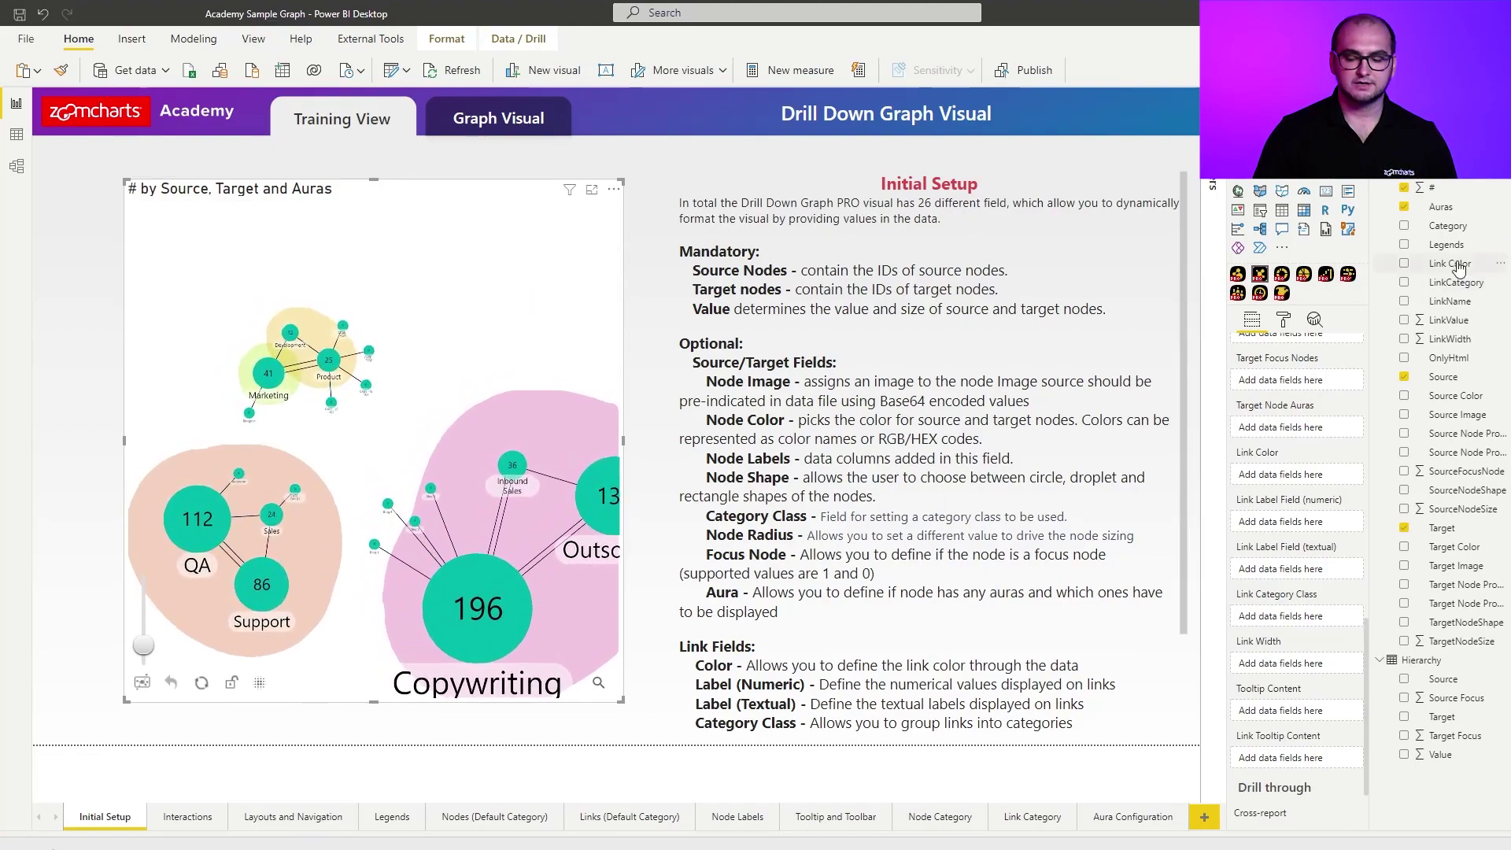
{"action": "left_click_drag", "start_coordinate": [1449, 263], "coordinate": [1294, 613]}
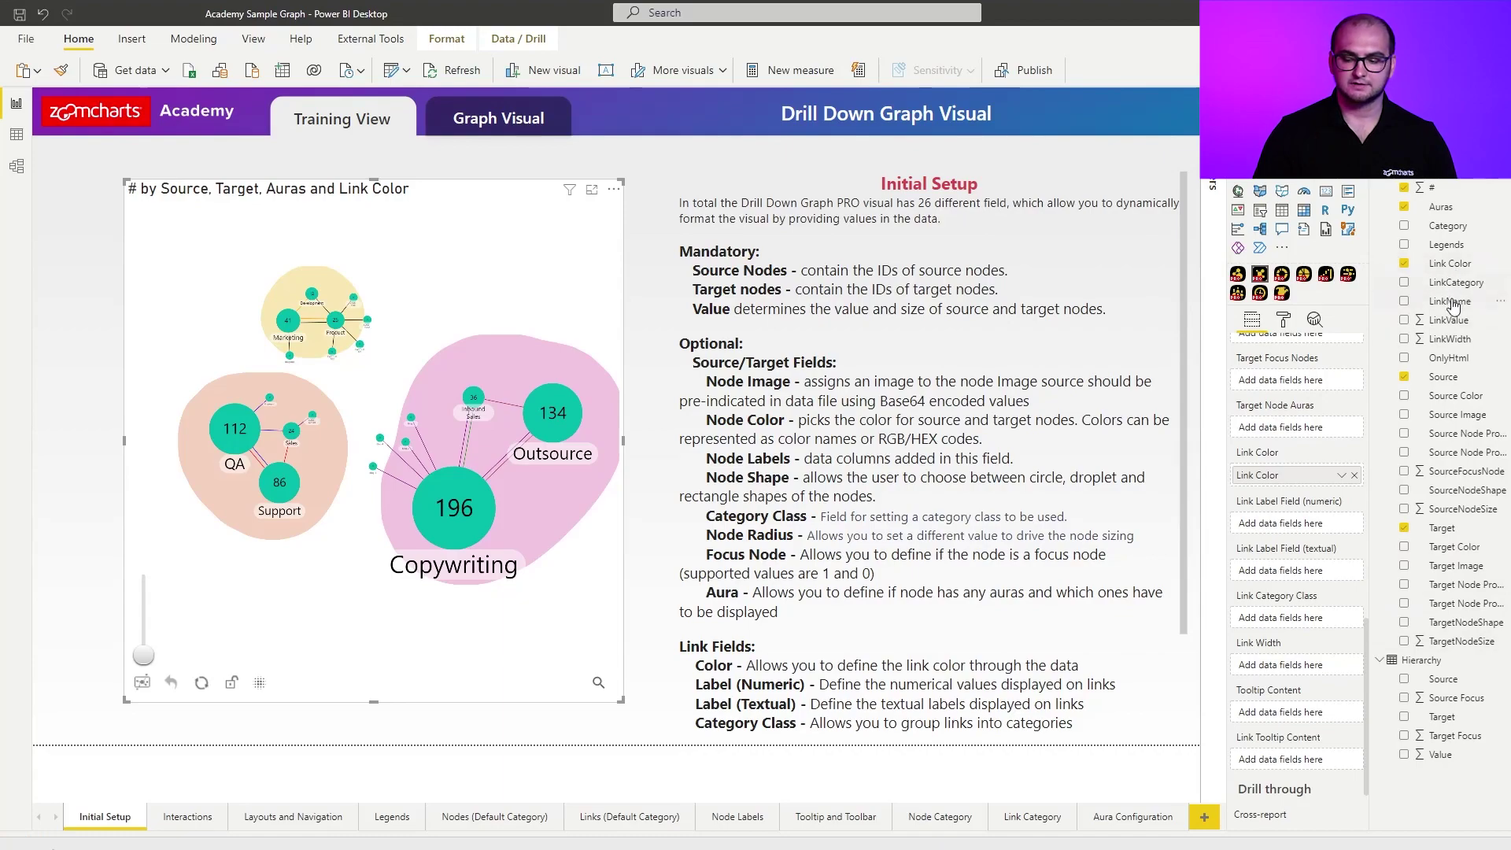
- Add LinkName as the textual and LinkValue as the numeric link label fields
{"action": "left_click_drag", "start_coordinate": [1438, 311], "coordinate": [1298, 575]}
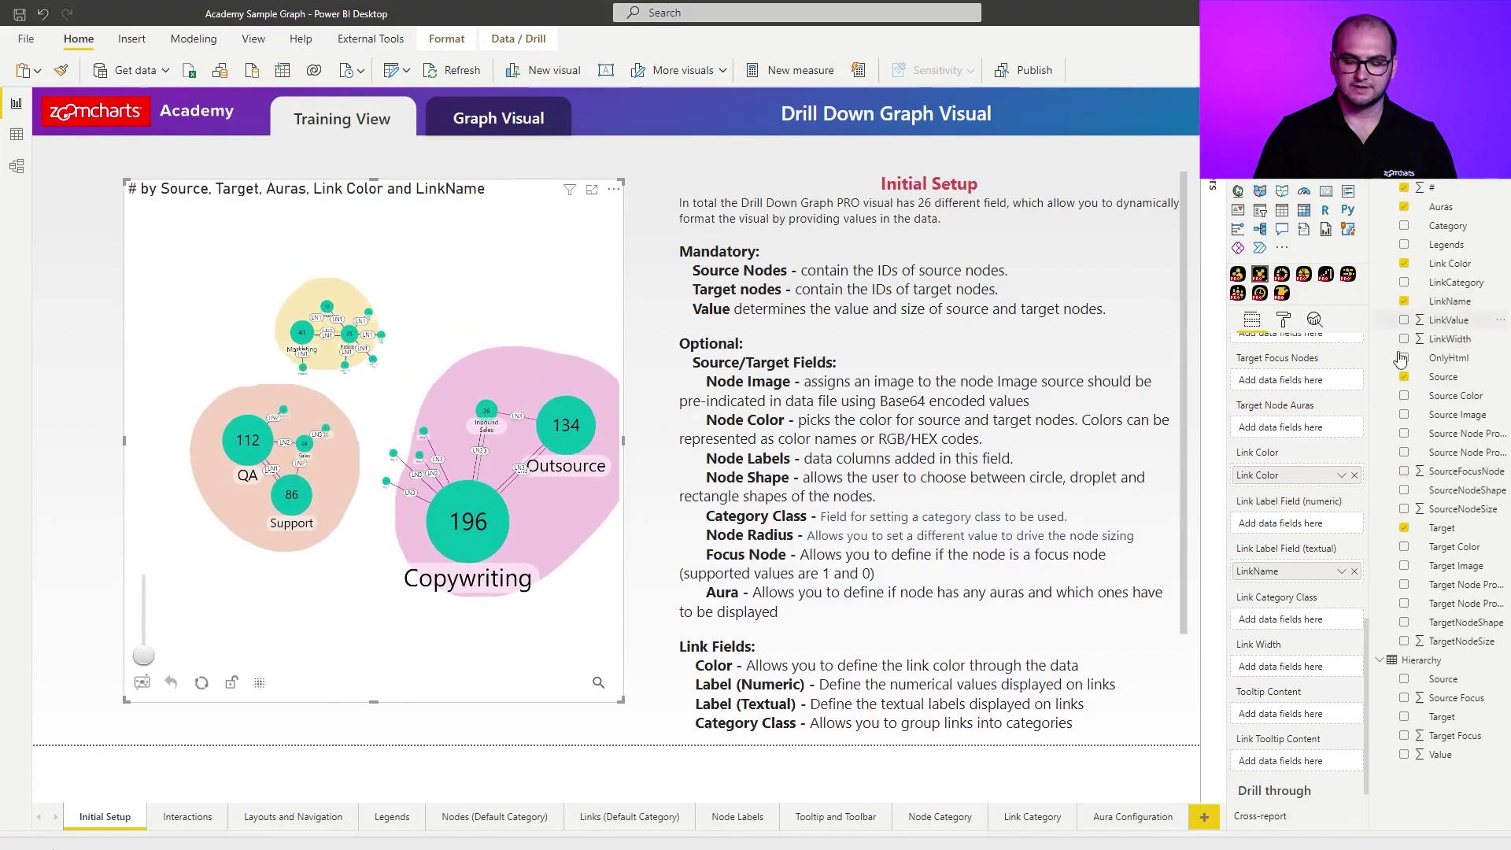
{"action": "left_click_drag", "start_coordinate": [1448, 319], "coordinate": [1298, 526]}
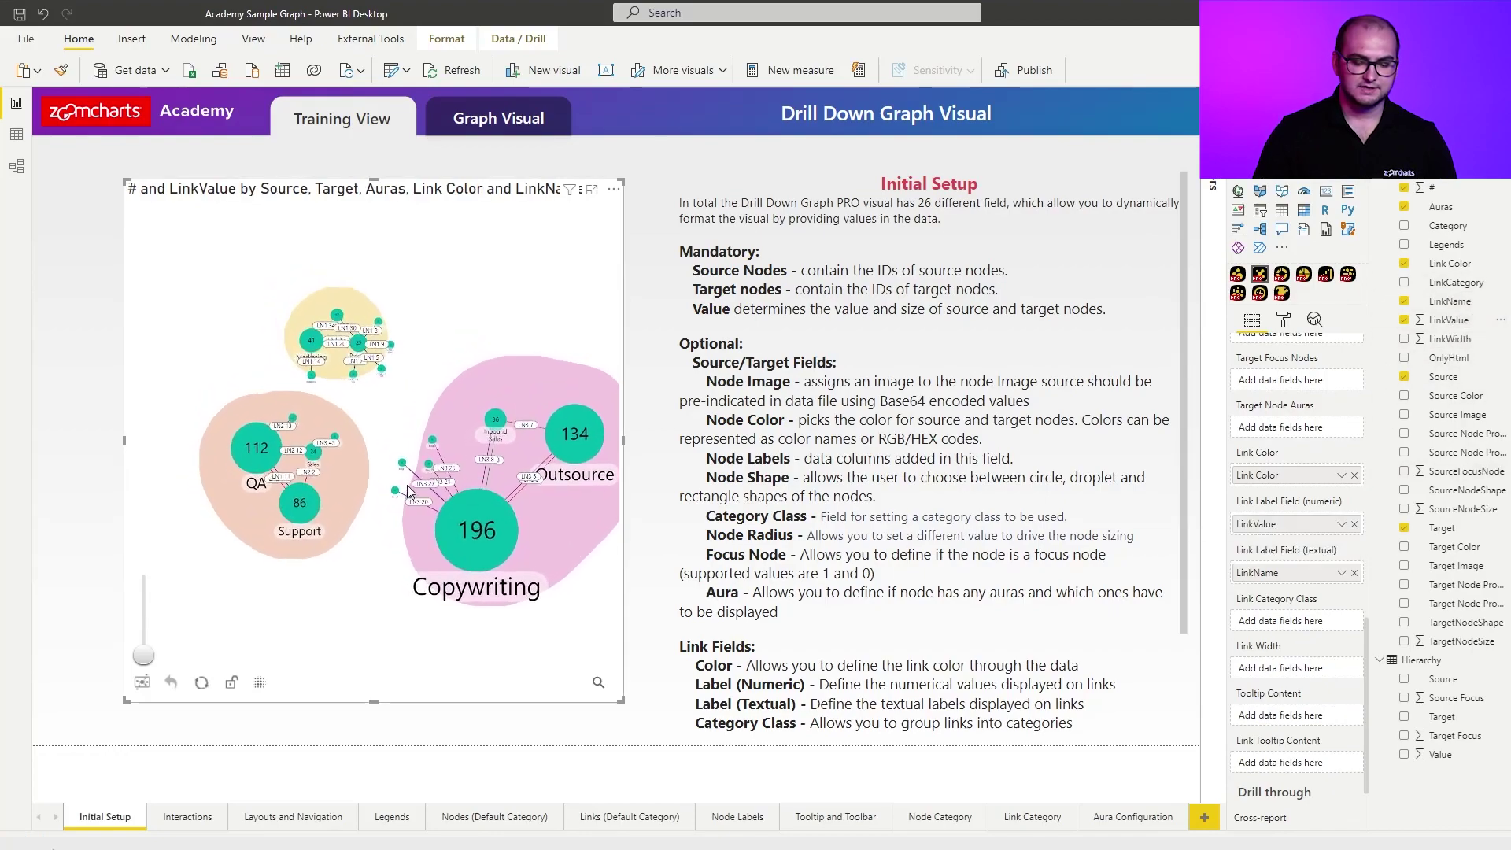
{"action": "scroll", "coordinate": [431, 501], "scroll_direction": "up", "scroll_amount": 3}
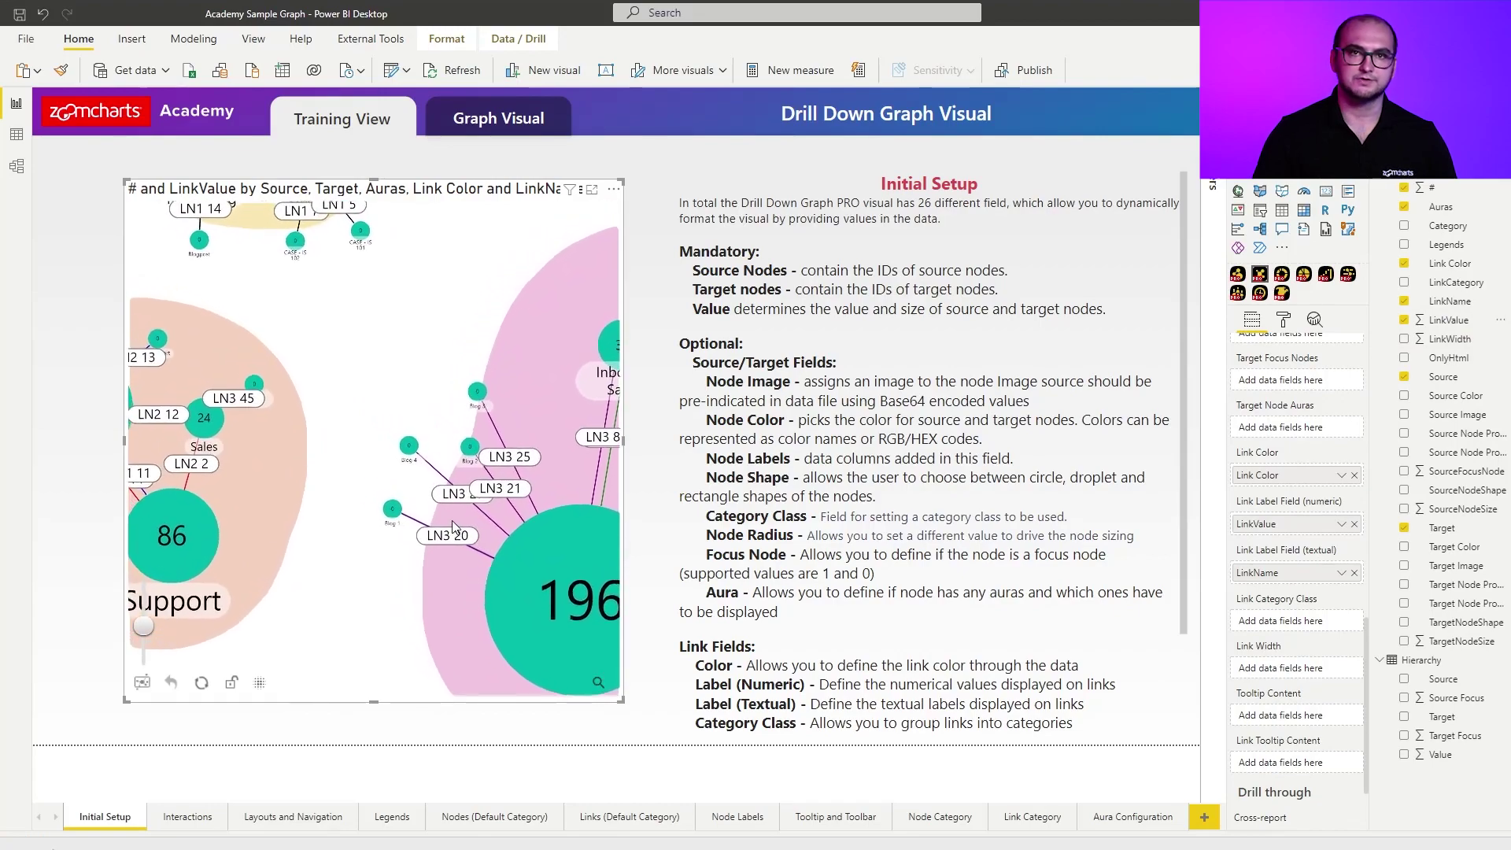
{"action": "scroll", "coordinate": [447, 527], "scroll_direction": "down", "scroll_amount": 2}
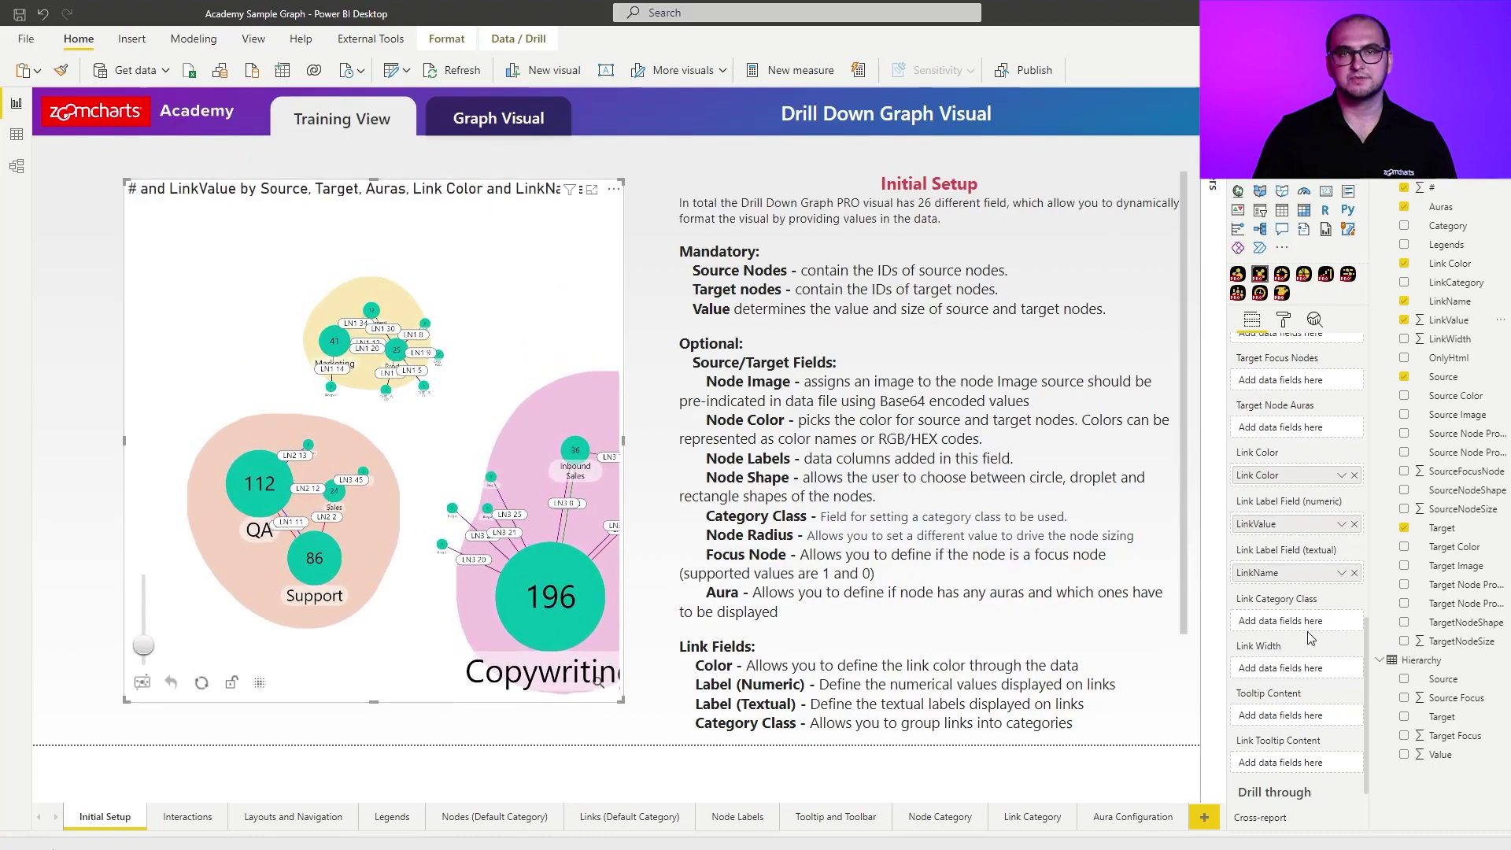
{"action": "scroll", "coordinate": [1310, 637], "scroll_direction": "down", "scroll_amount": 3}
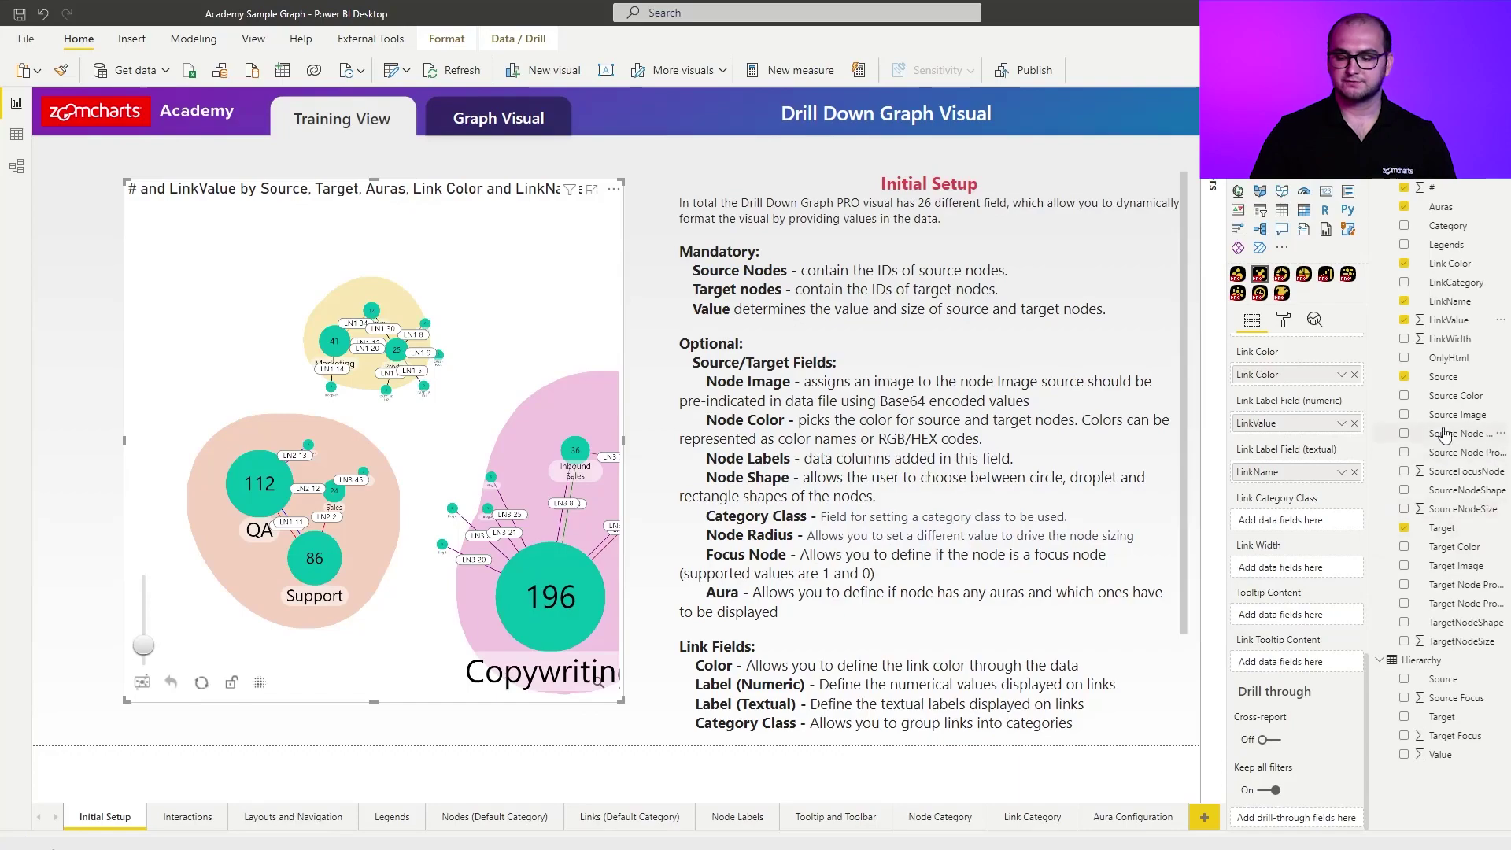
- Add Source Node Property1 and Property2 to node tooltips, and LinkValue and LinkName to link tooltips
{"action": "left_click_drag", "start_coordinate": [1450, 441], "coordinate": [1280, 614]}
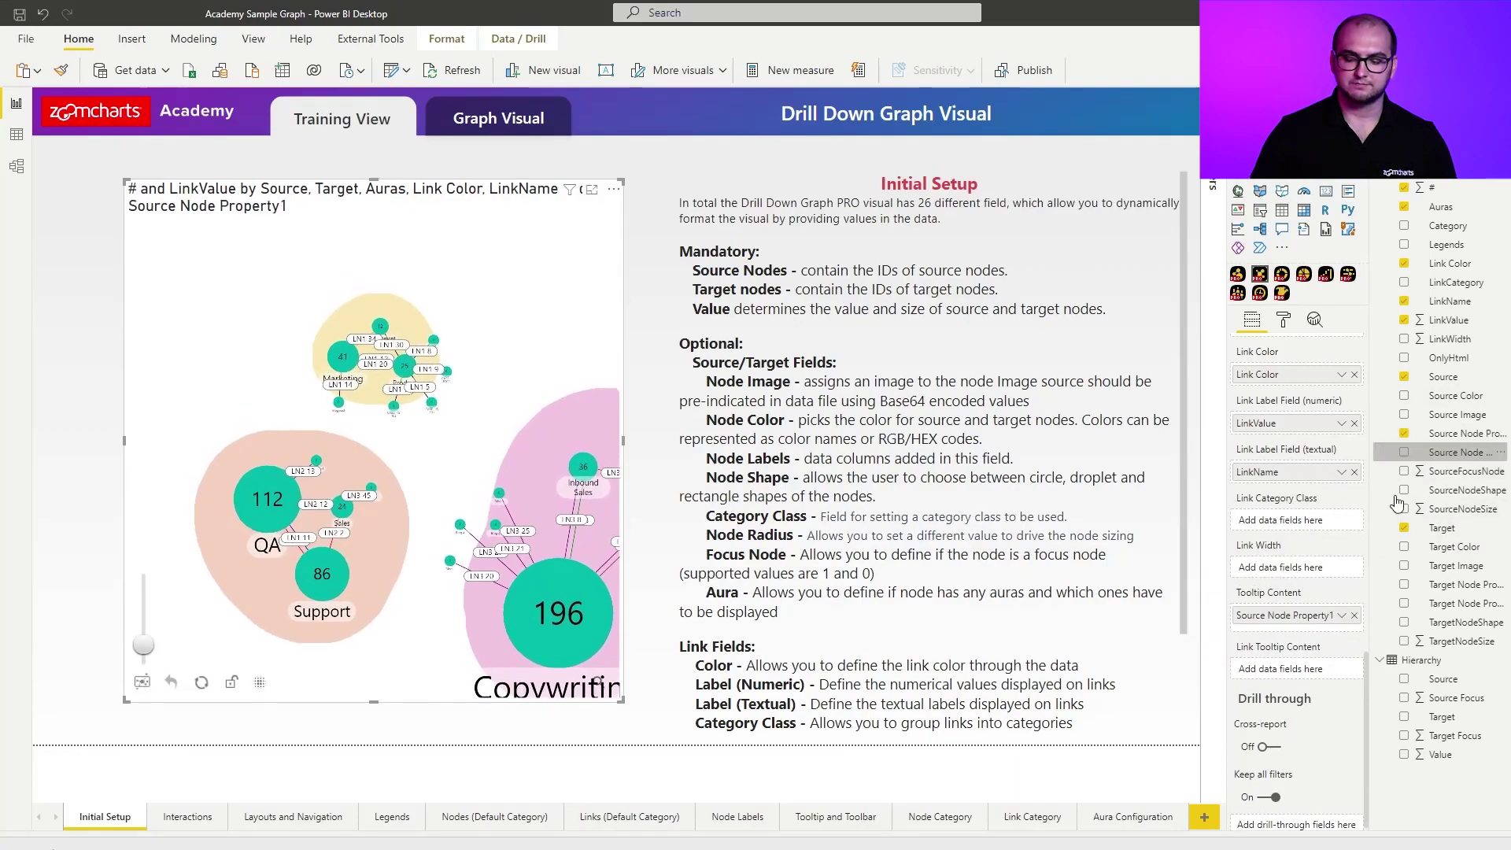
{"action": "left_click_drag", "start_coordinate": [1455, 453], "coordinate": [1299, 628]}
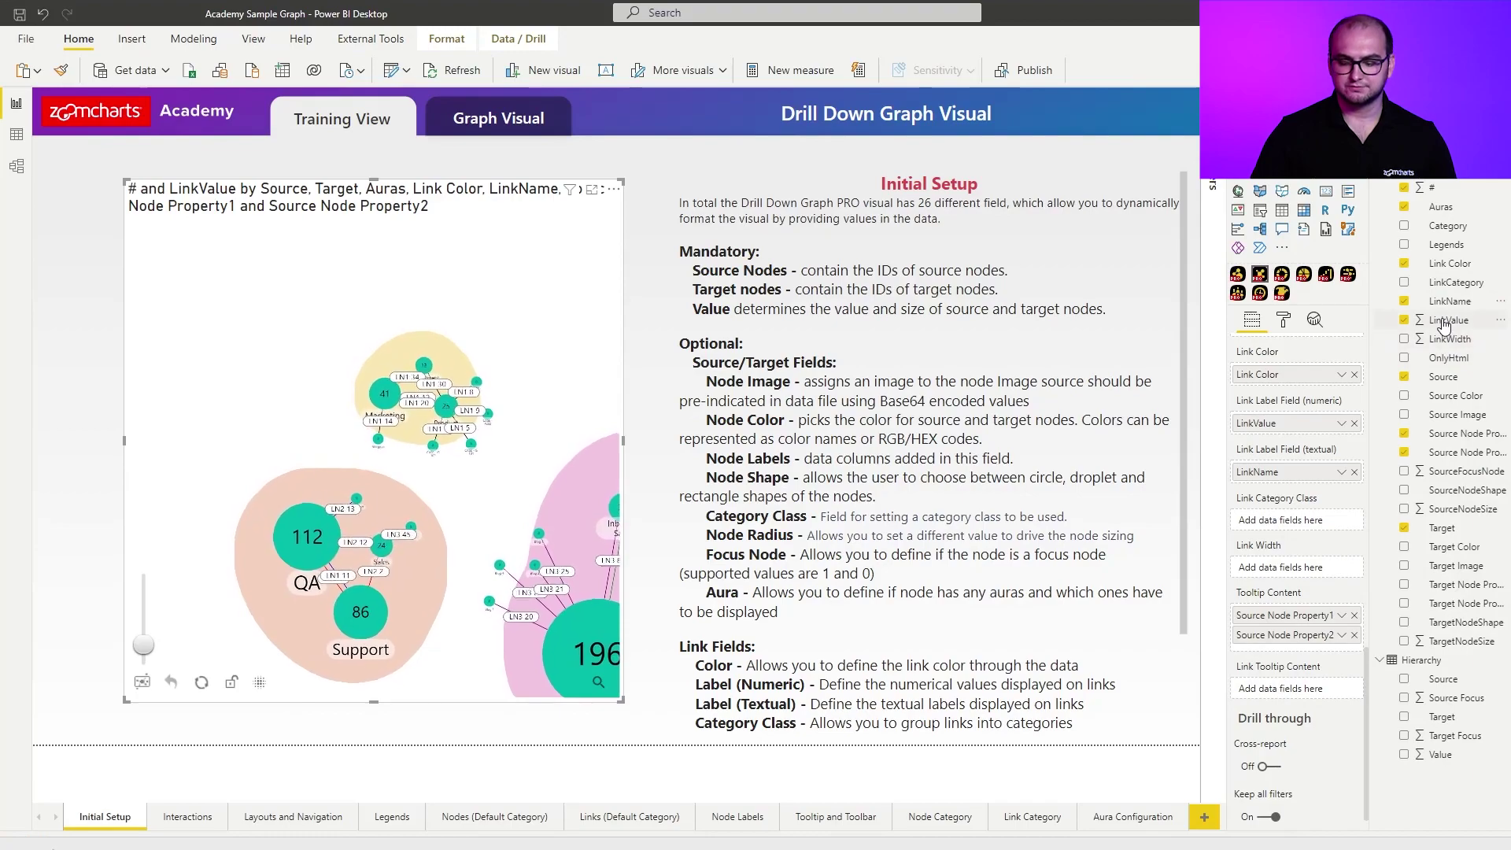
{"action": "left_click_drag", "start_coordinate": [1442, 324], "coordinate": [1303, 689]}
{"action": "left_click_drag", "start_coordinate": [1449, 302], "coordinate": [1290, 708]}
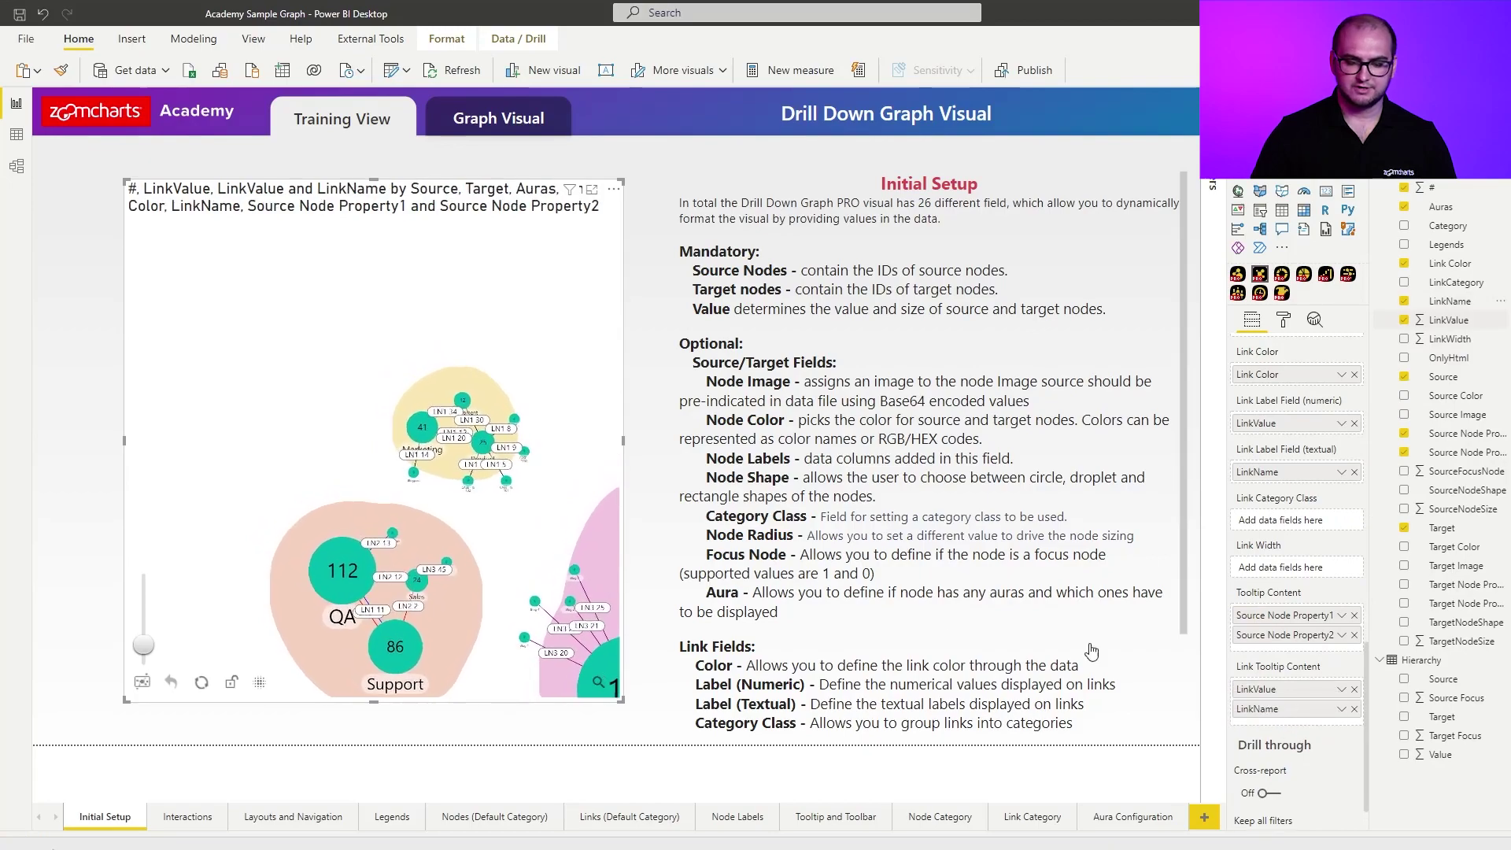
{"action": "mouse_move", "coordinate": [370, 602]}
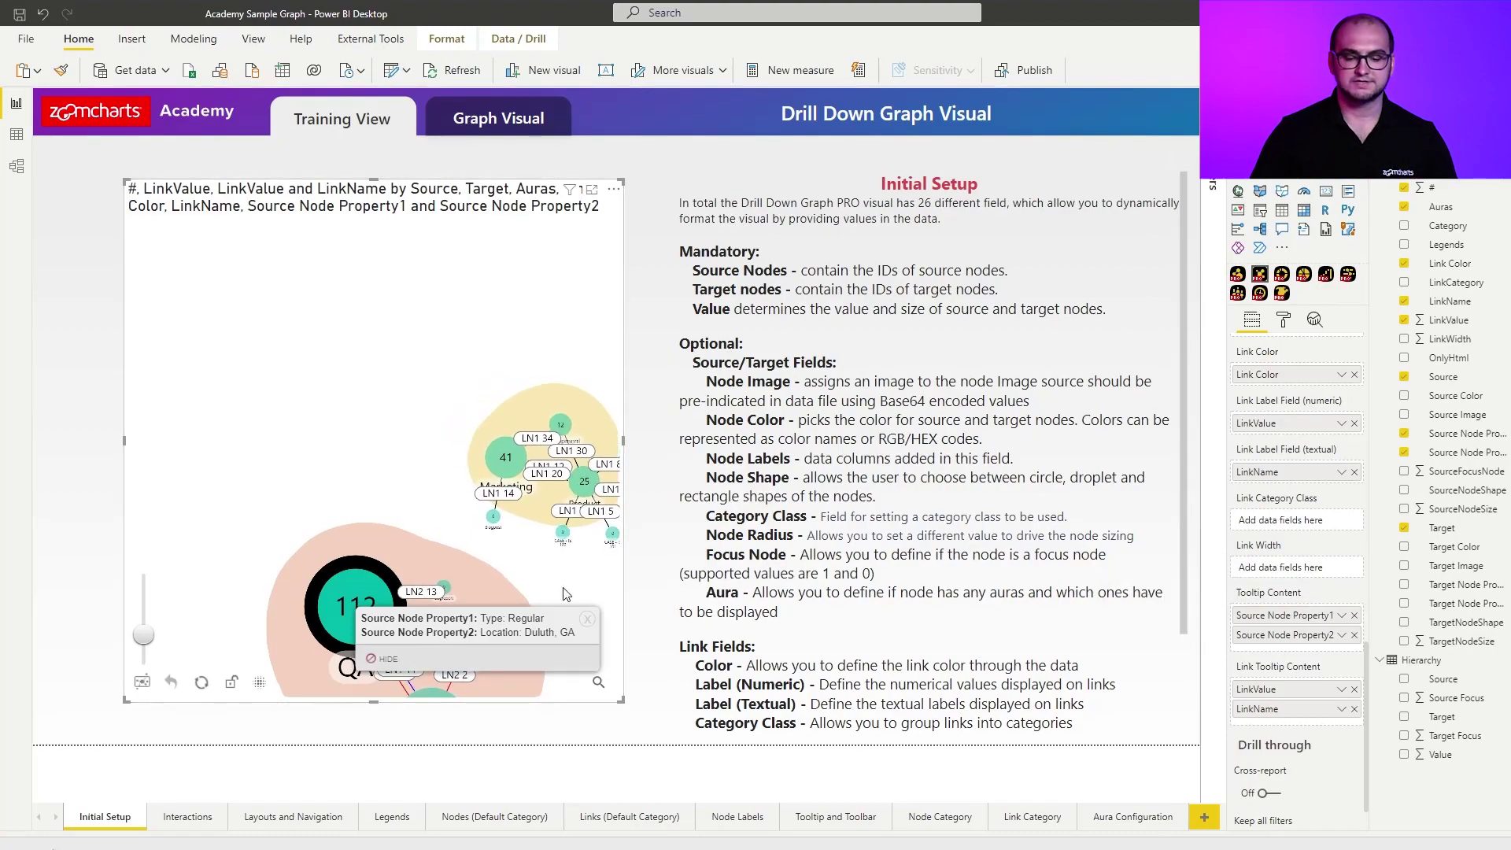
{"action": "mouse_move", "coordinate": [499, 501]}
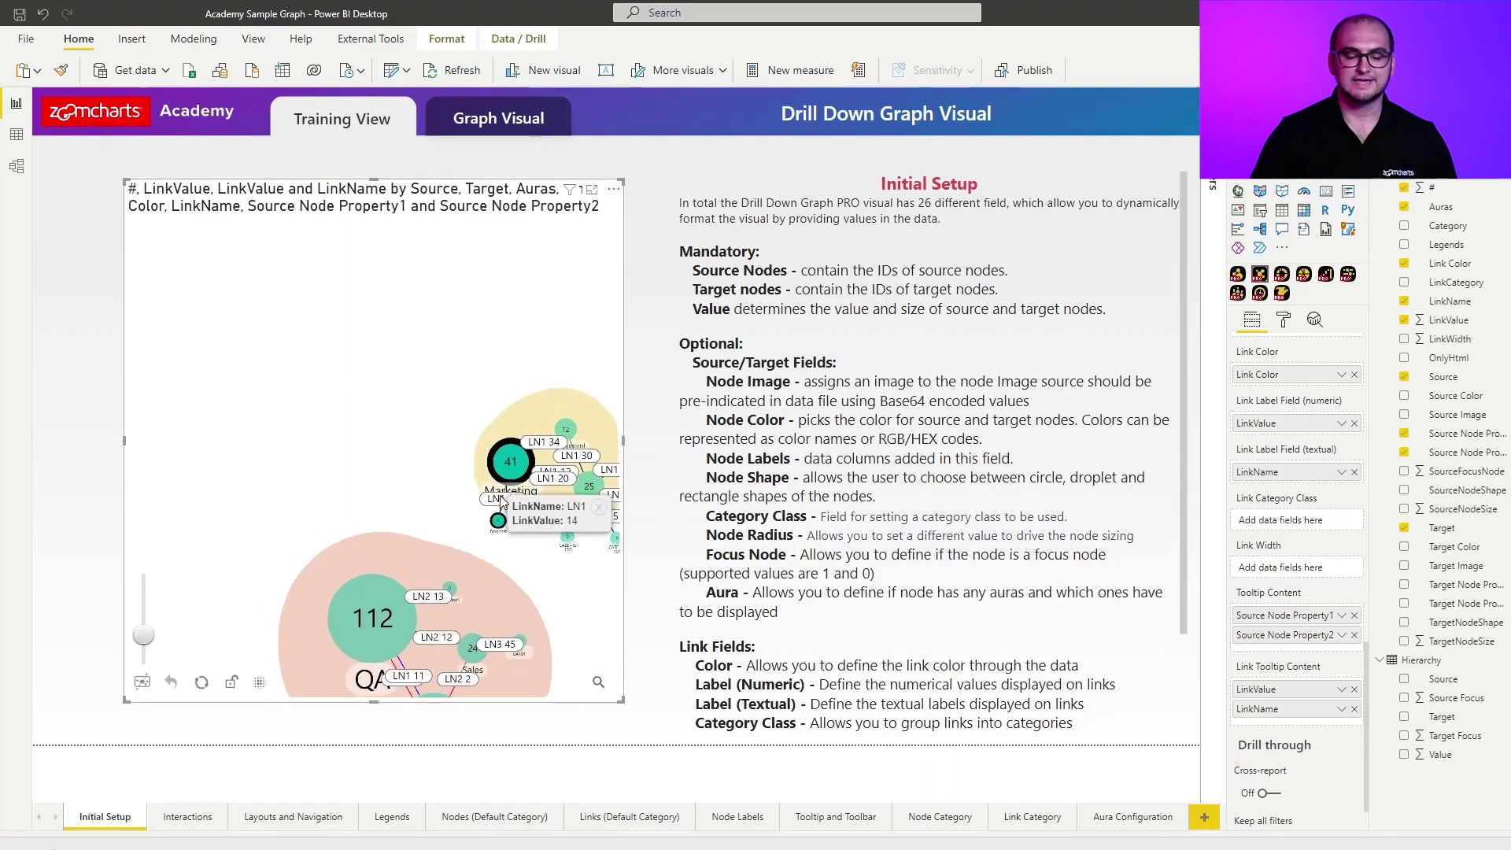